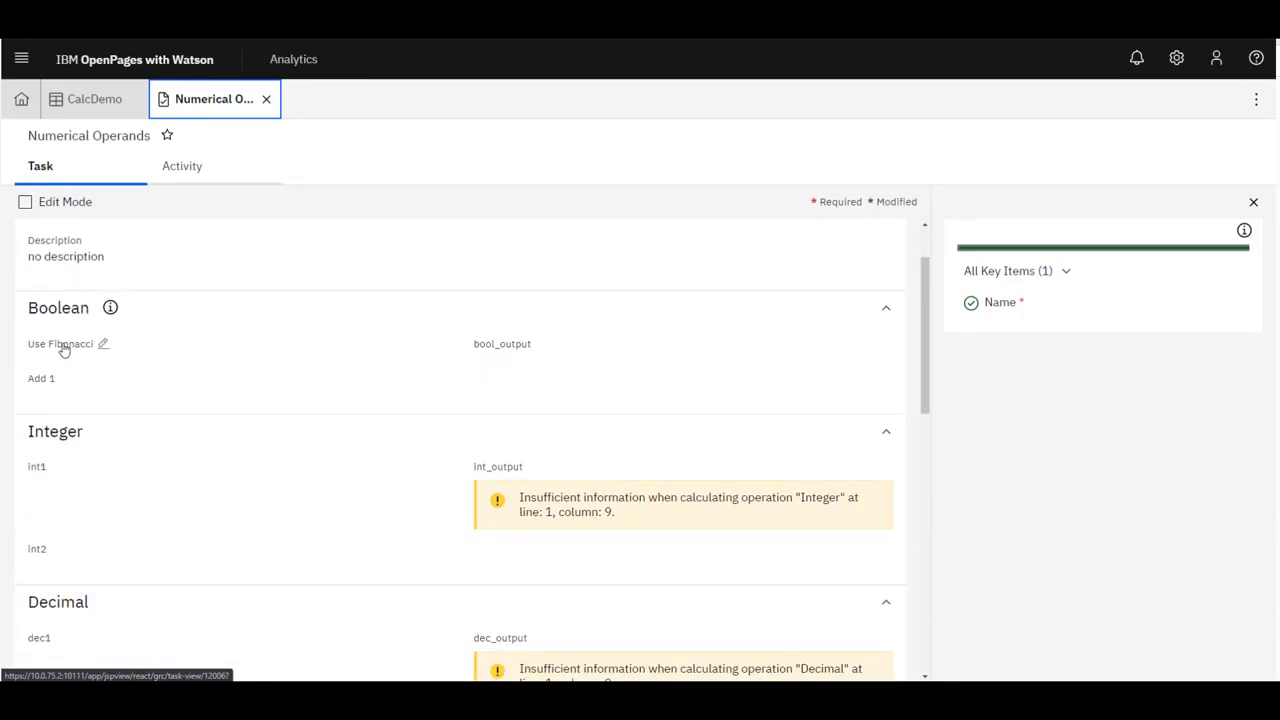
Look through the record's Boolean, Integer, Decimal, Currency, Date, String and List Fields sections, including the calculated output fields.
scroll(57, 490, down, 3)
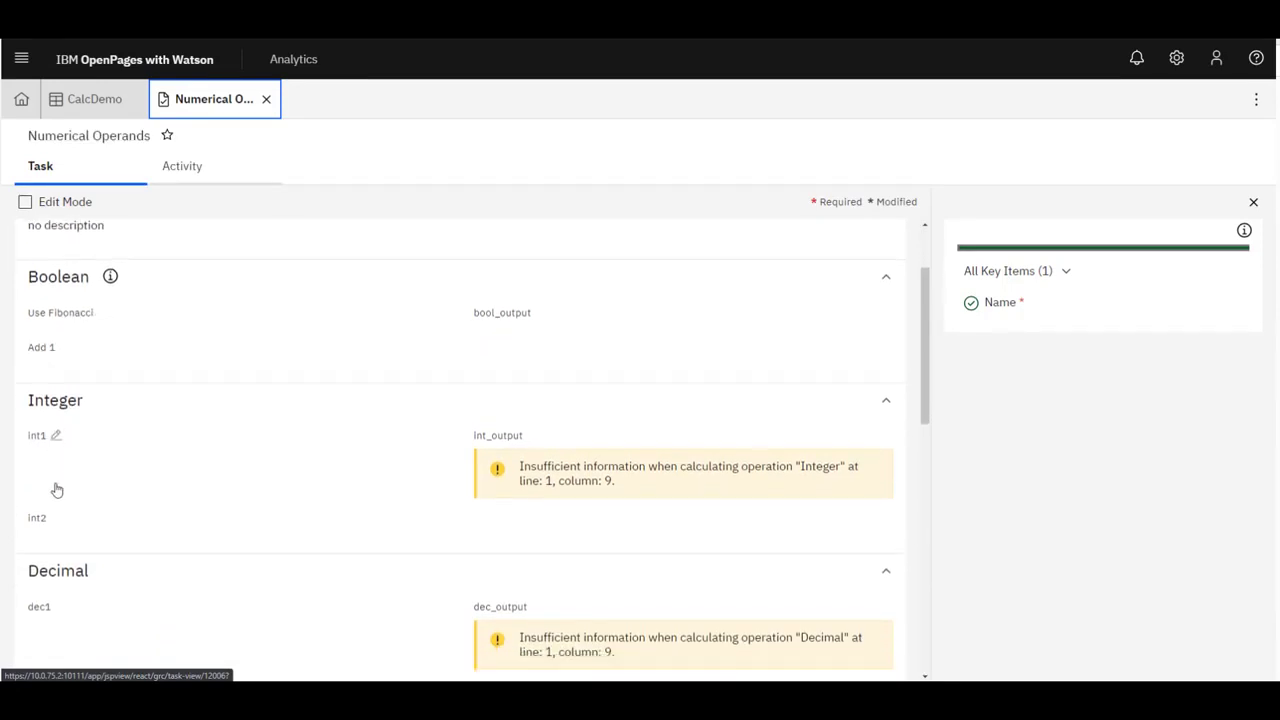
scroll(57, 490, down, 2)
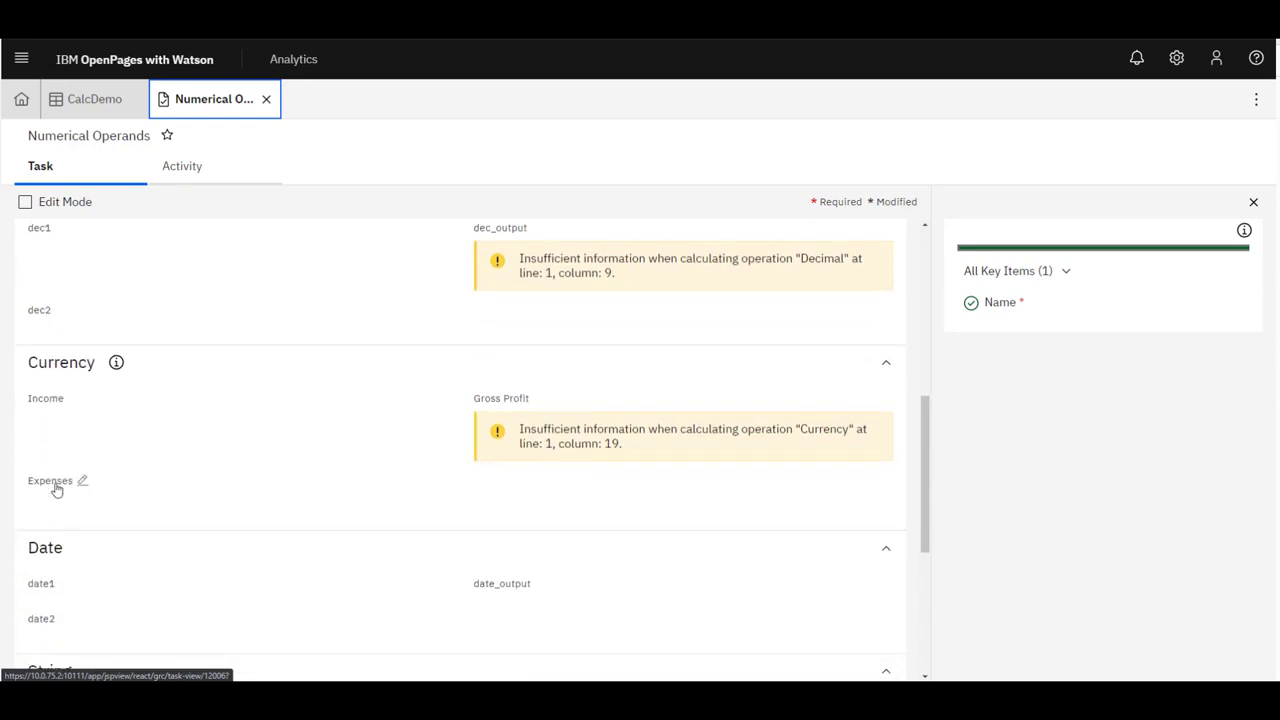
scroll(57, 490, down, 5)
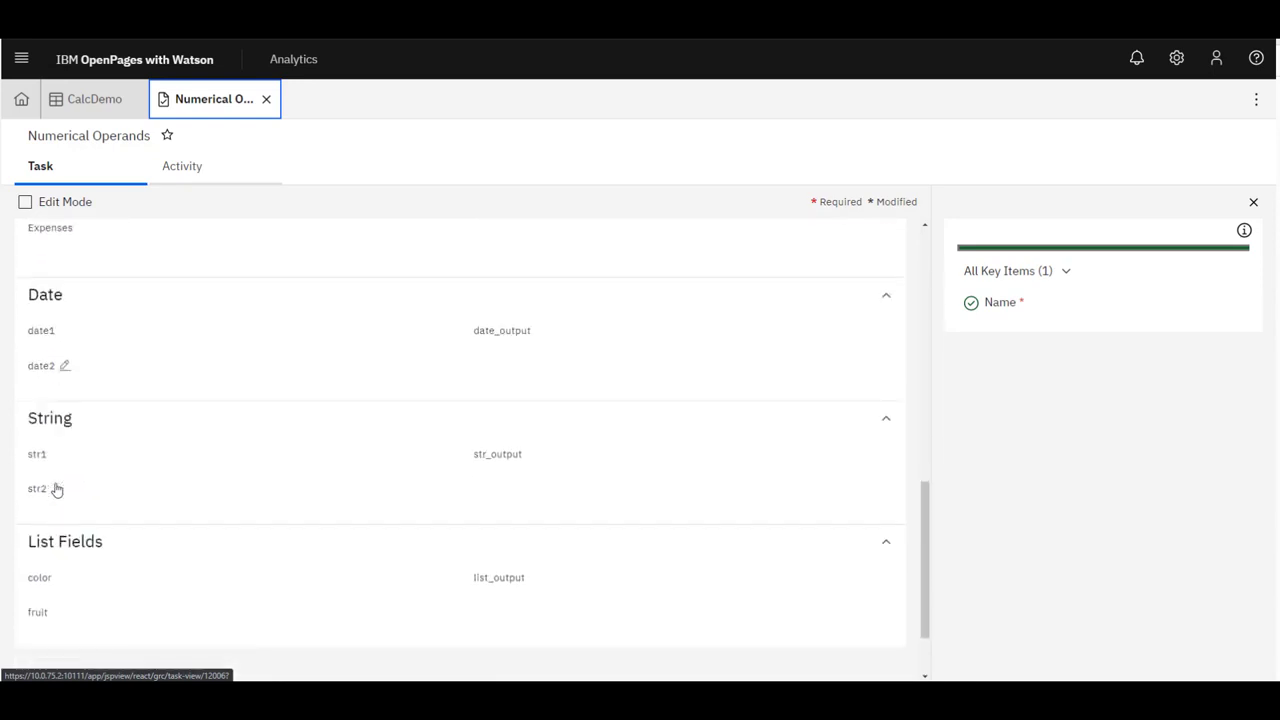
scroll(57, 490, up, 10)
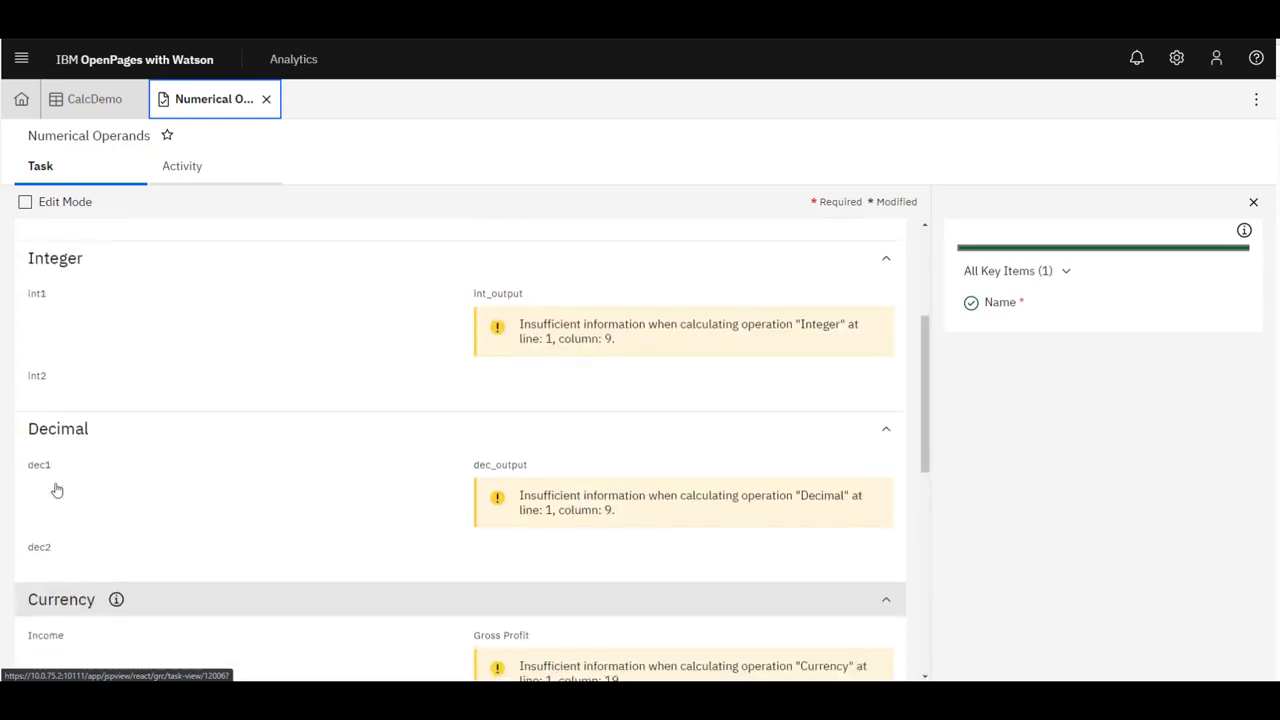
scroll(57, 490, up, 3)
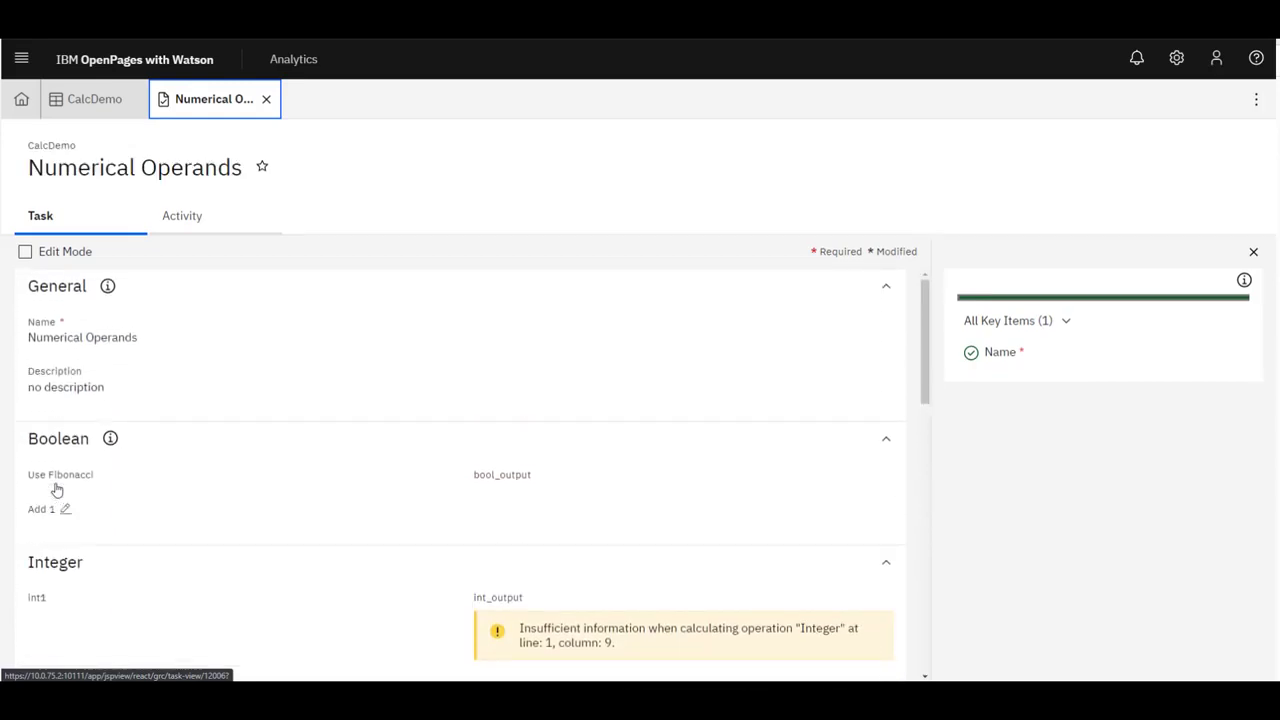
scroll(57, 490, down, 2)
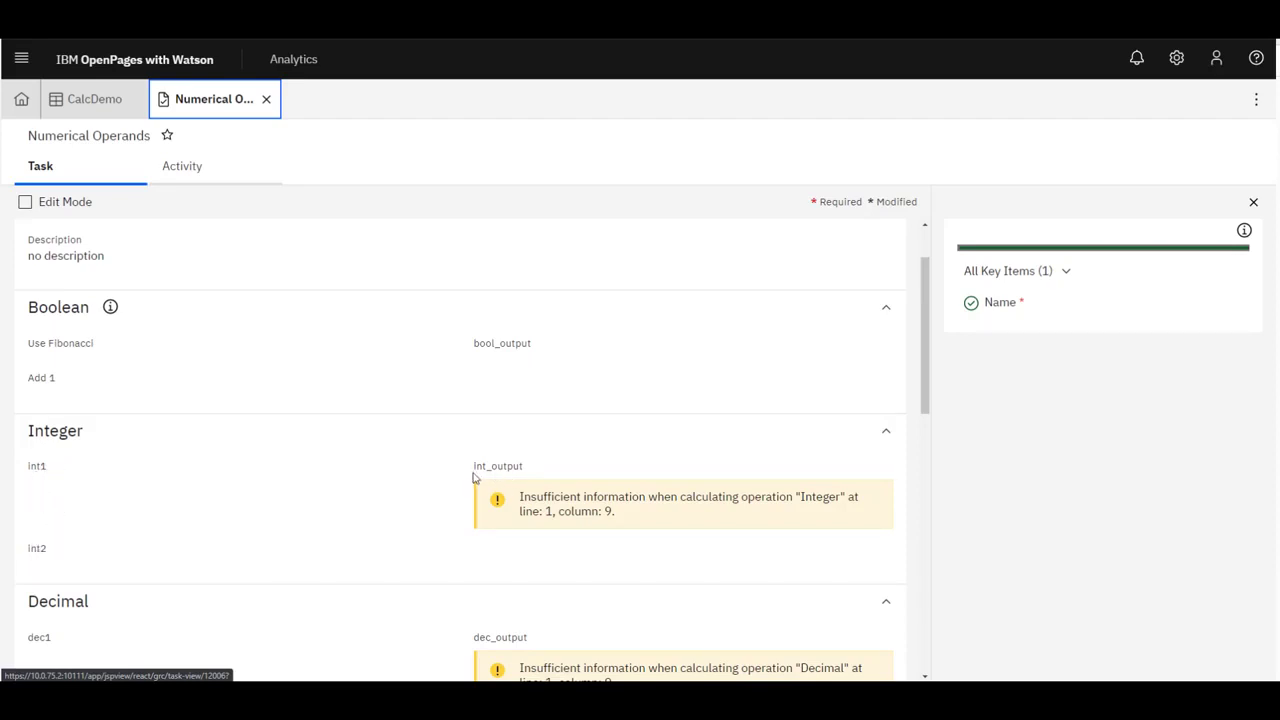
scroll(380, 497, down, 1)
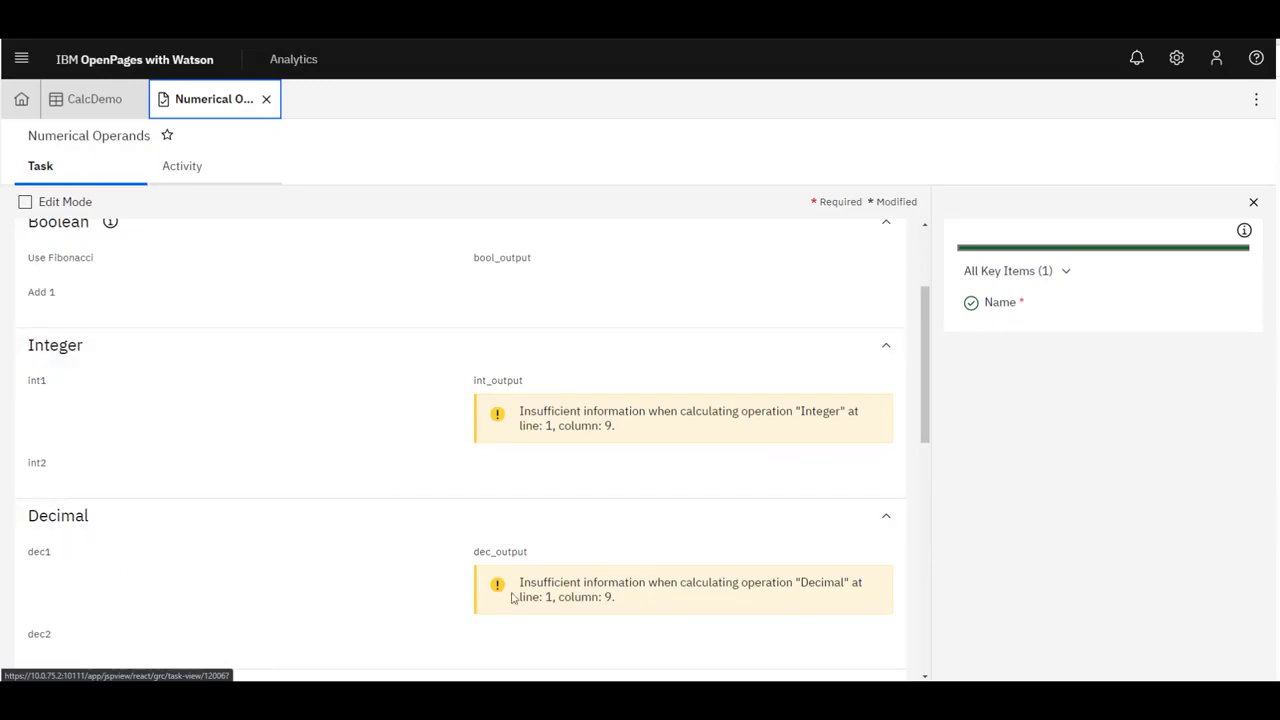
scroll(323, 597, down, 2)
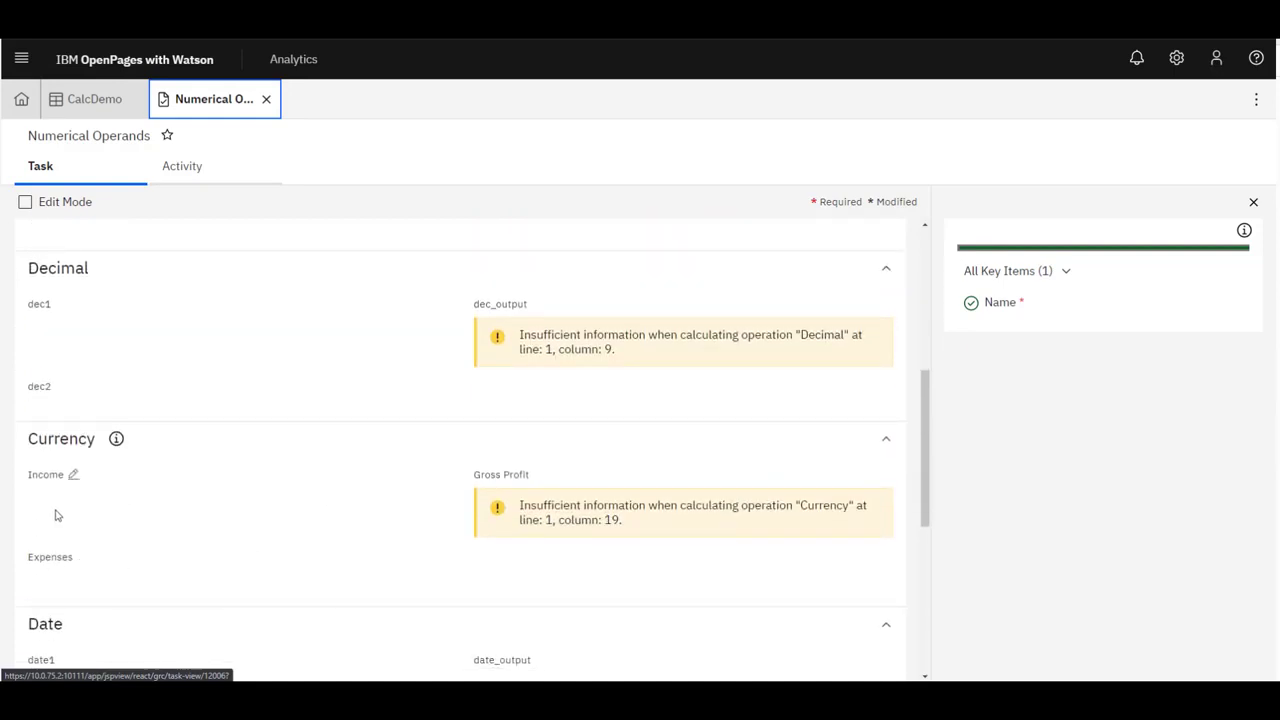
scroll(250, 544, down, 2)
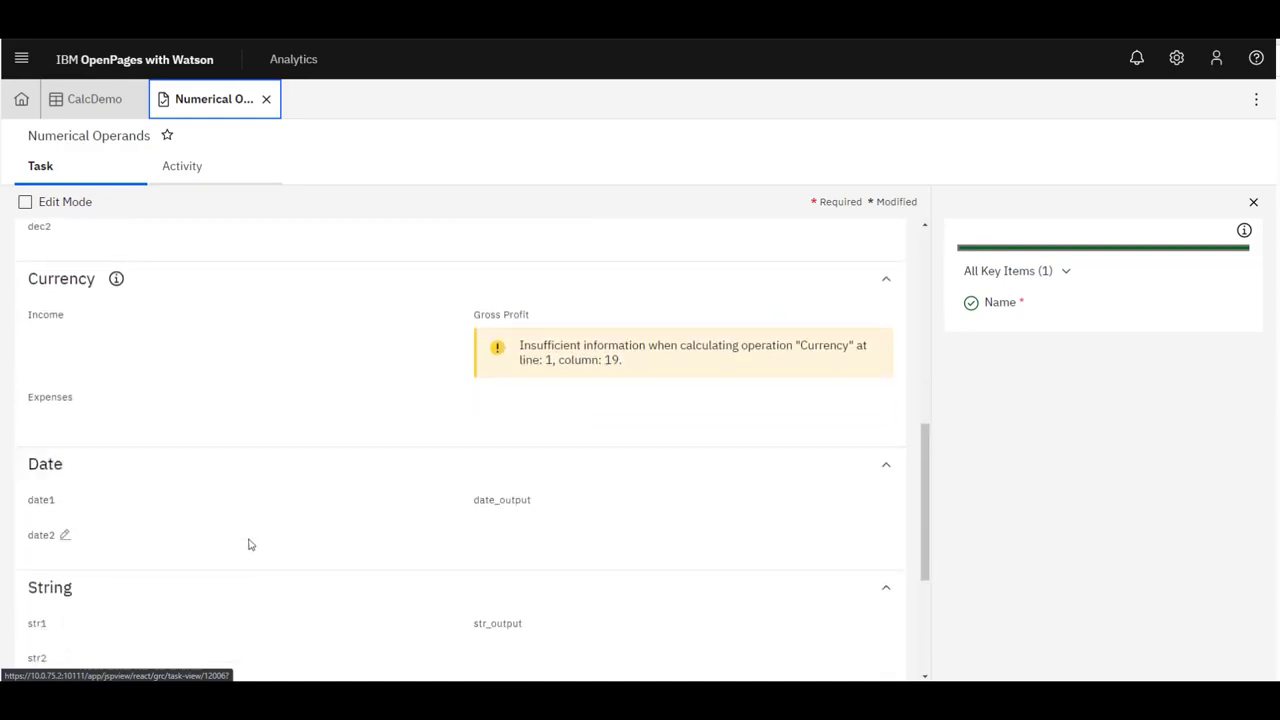
scroll(250, 544, up, 6)
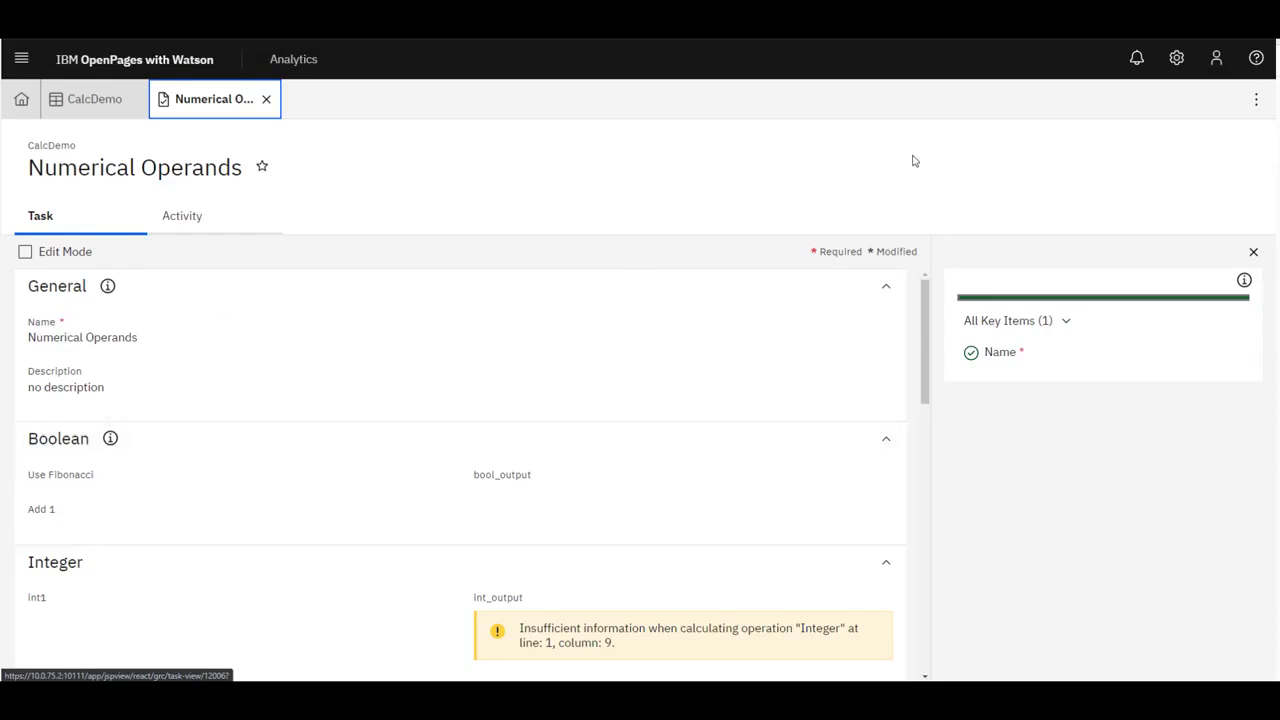
Open the Numerical Operands calculation from the Calculations list in Solution Configuration.
click(1175, 58)
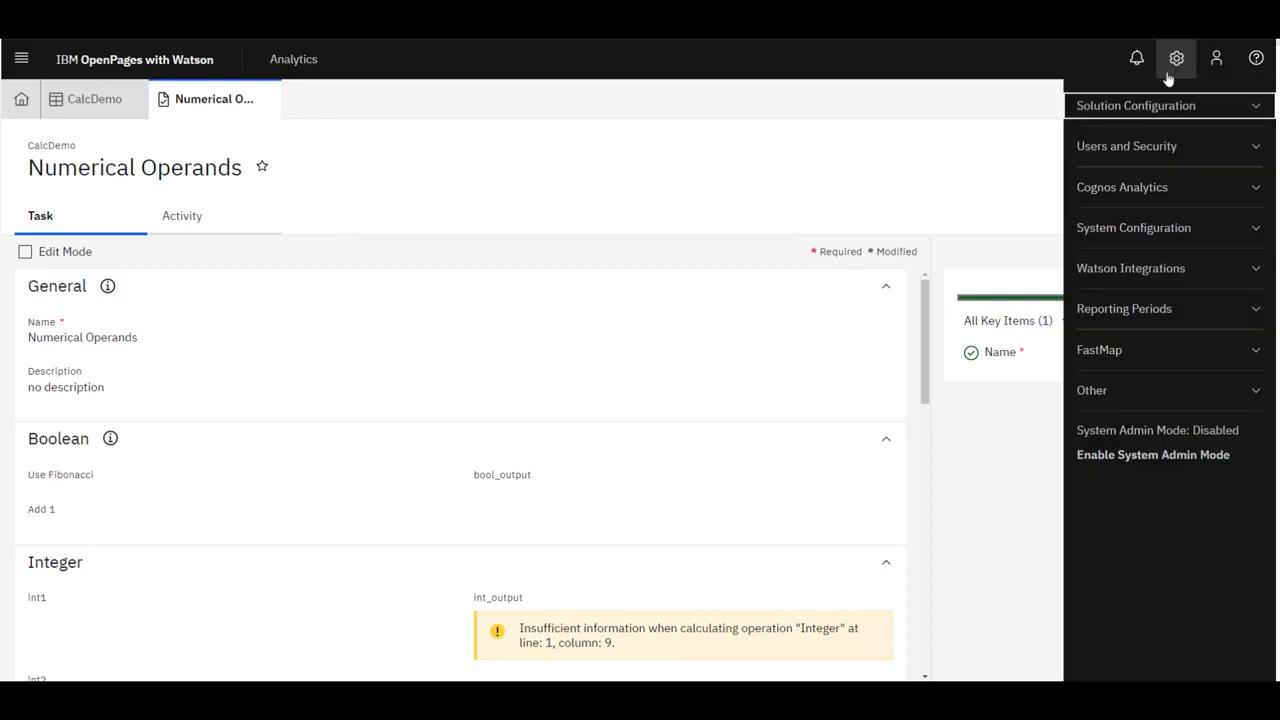
click(1136, 106)
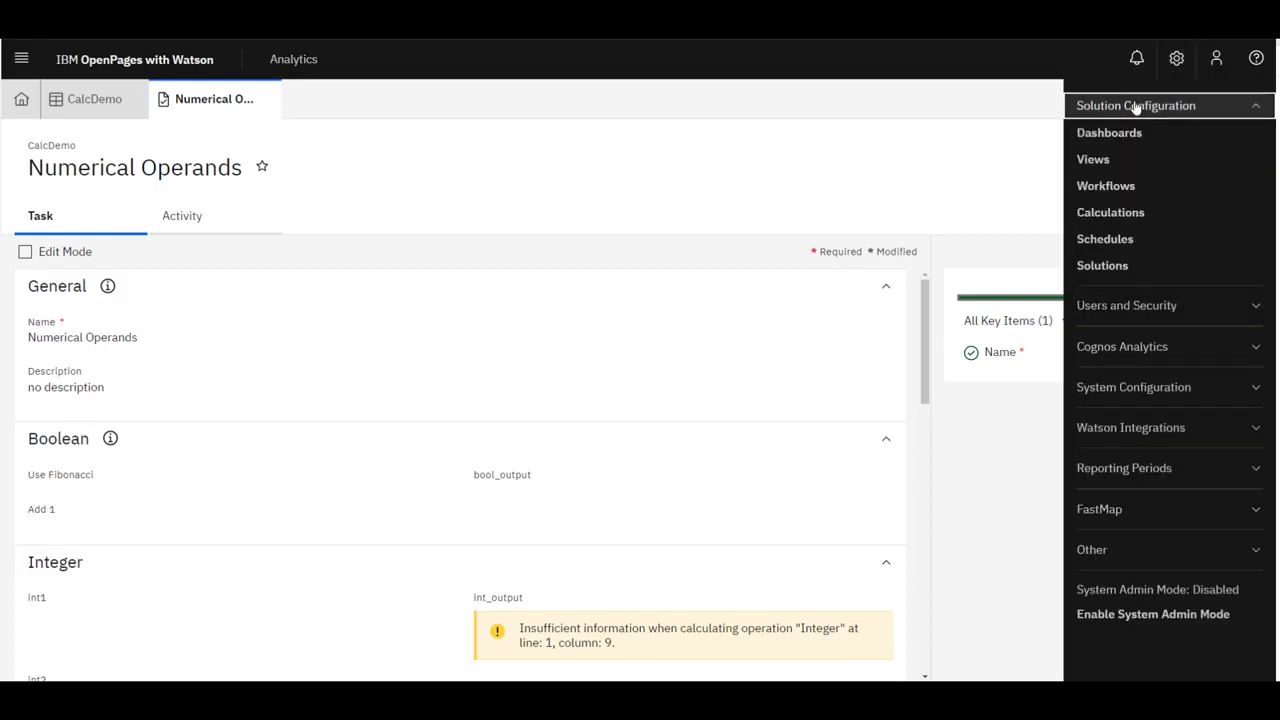
click(1111, 213)
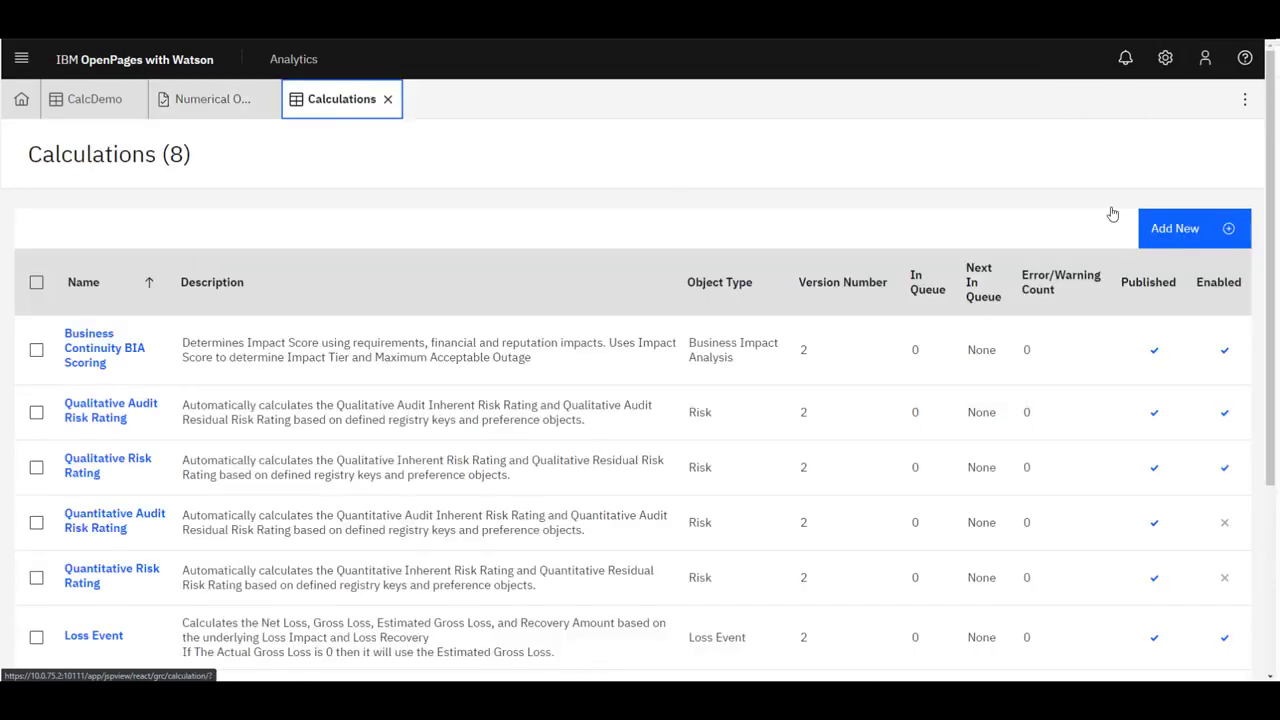
scroll(686, 357, down, 2)
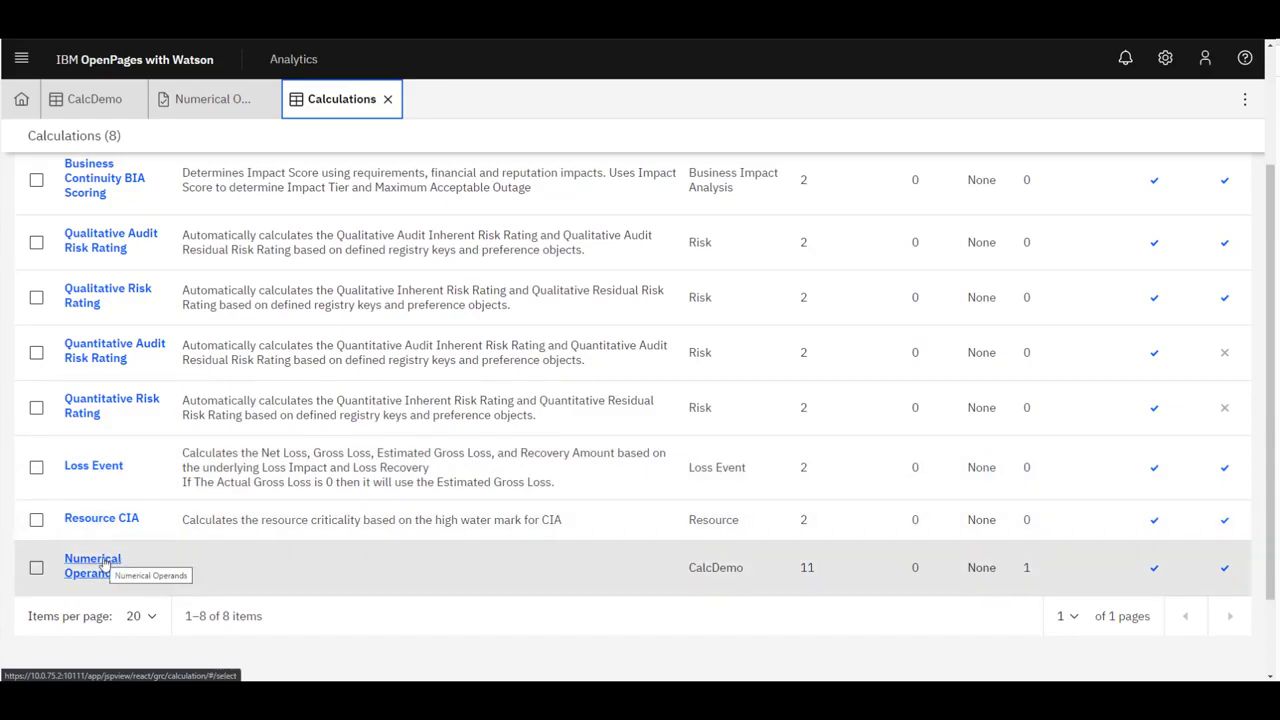
click(104, 565)
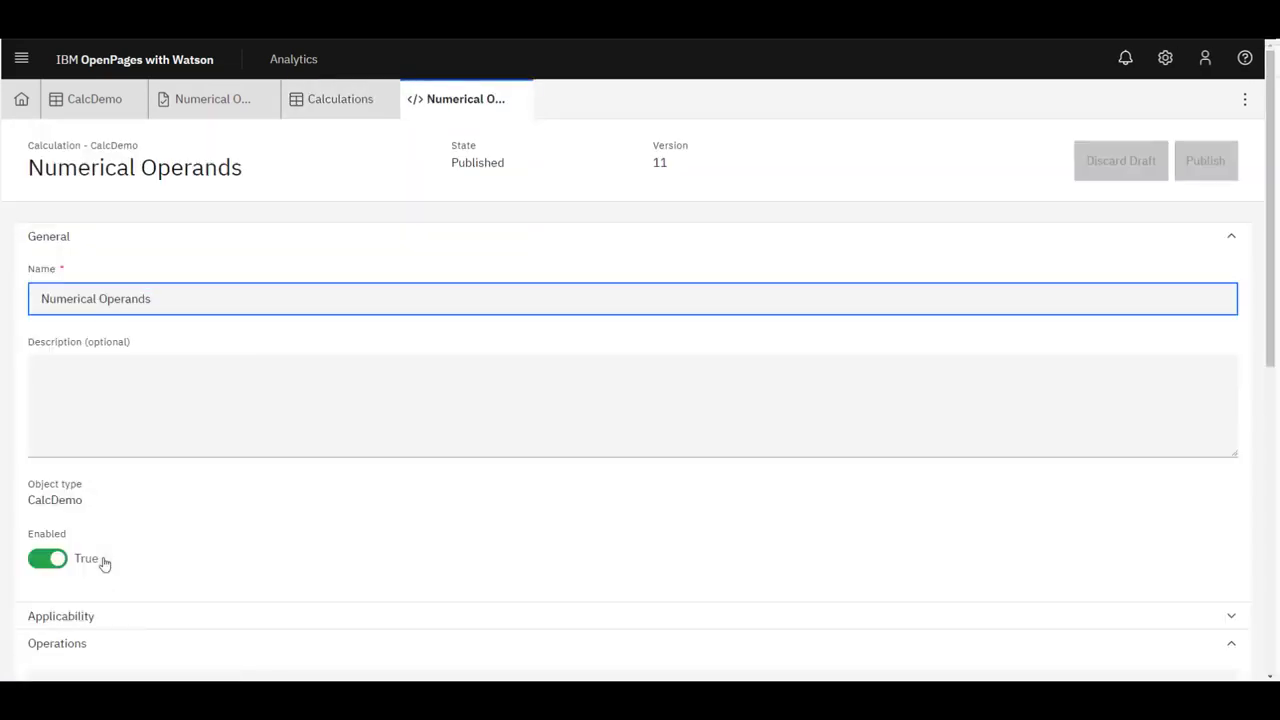
Examine the Integer operation's output field and the Int1 and CalcDemo:int2 references in its expression, and close the operation unchanged.
scroll(104, 565, down, 3)
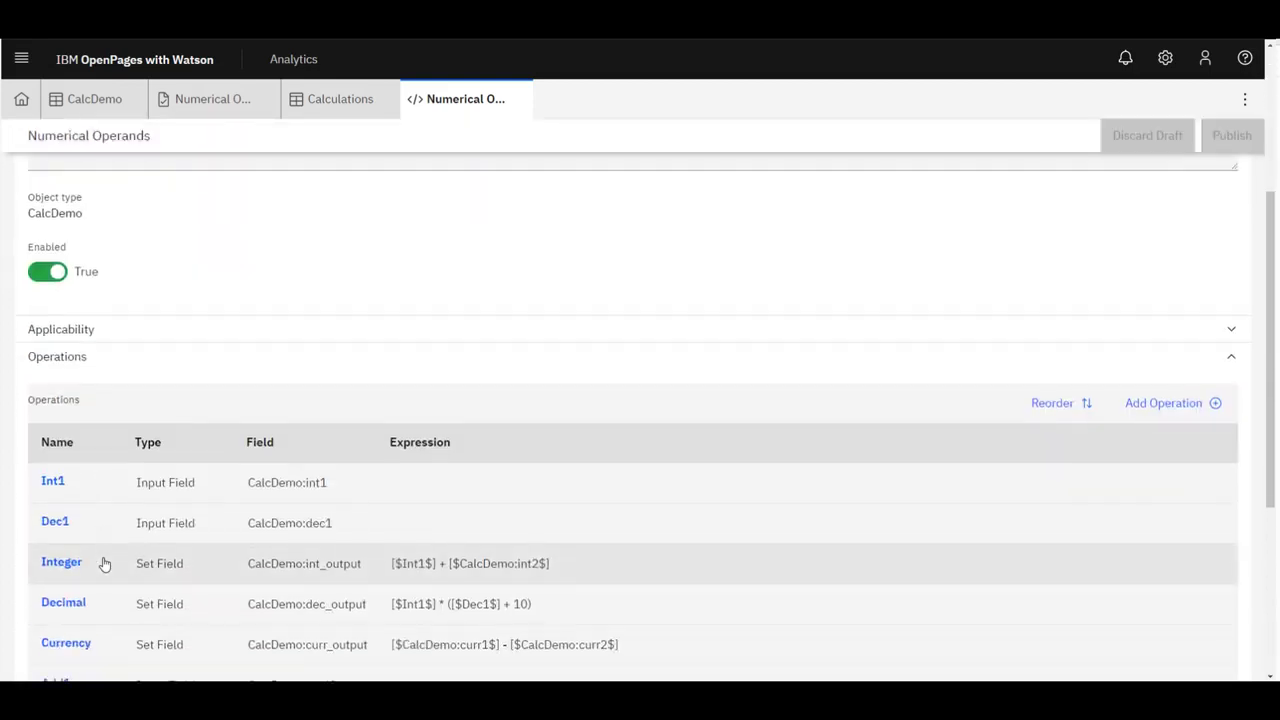
scroll(104, 565, down, 3)
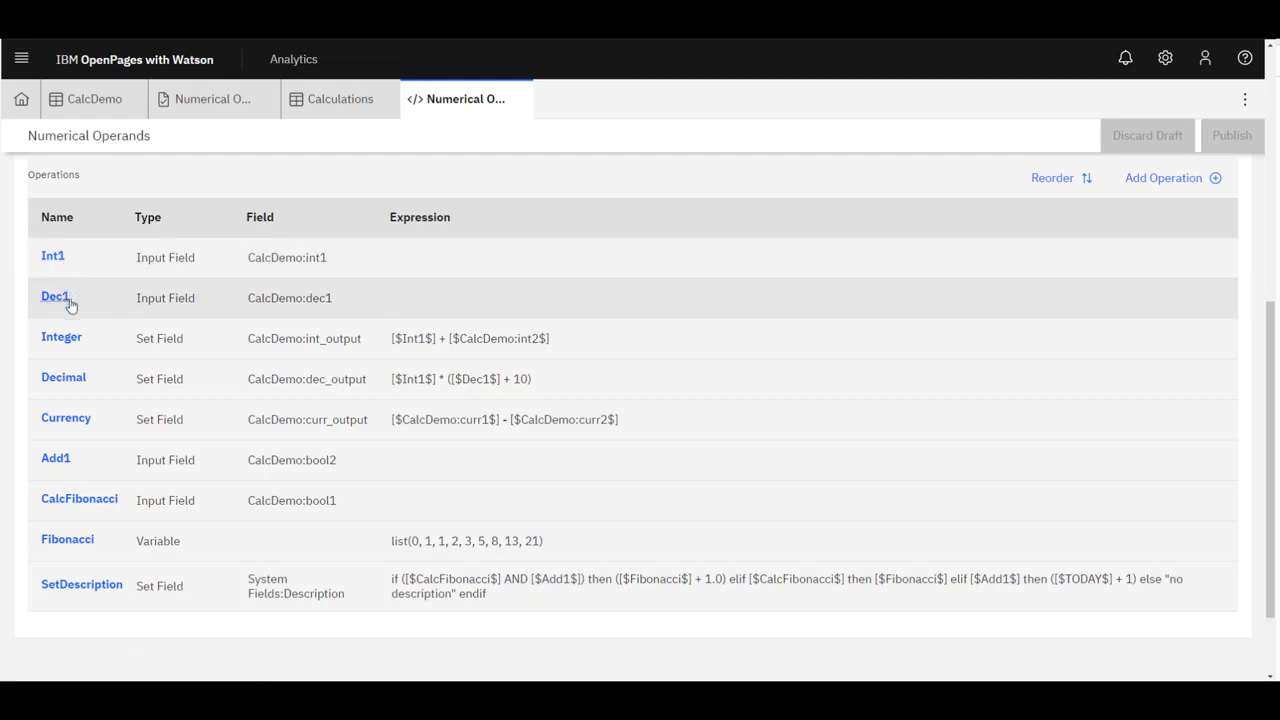
click(342, 338)
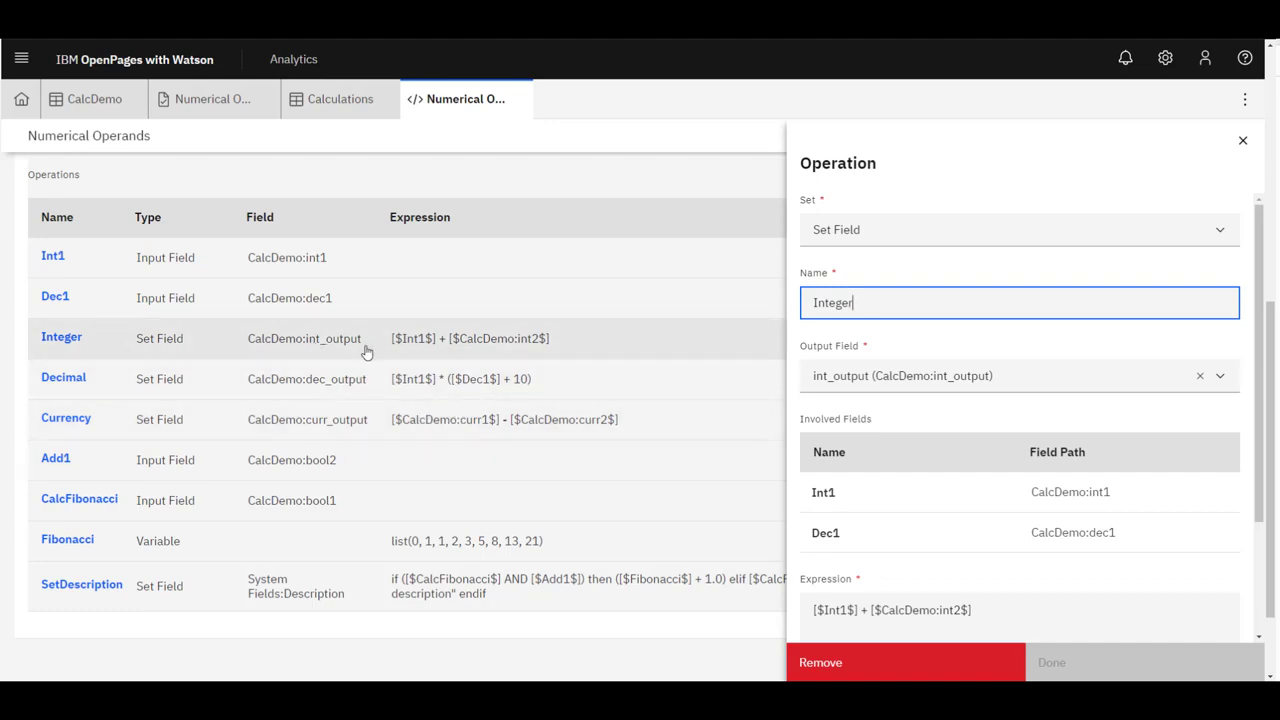
scroll(875, 570, down, 1)
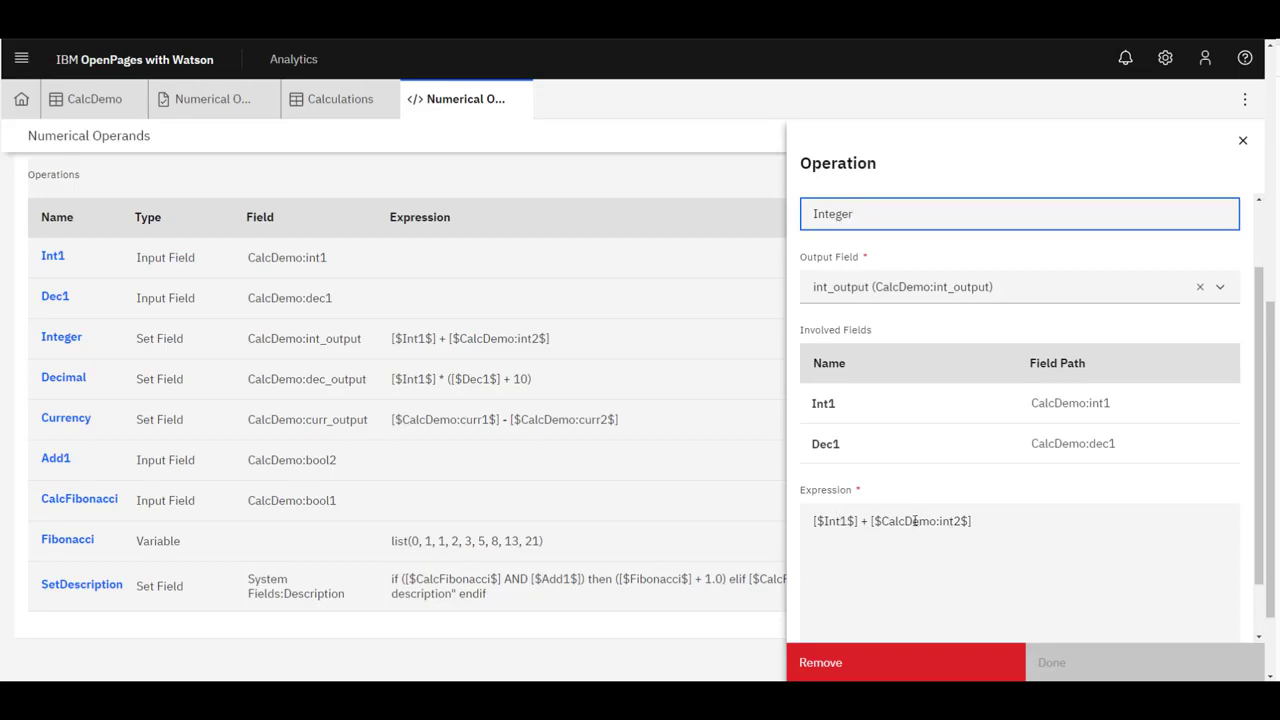
double_click(840, 521)
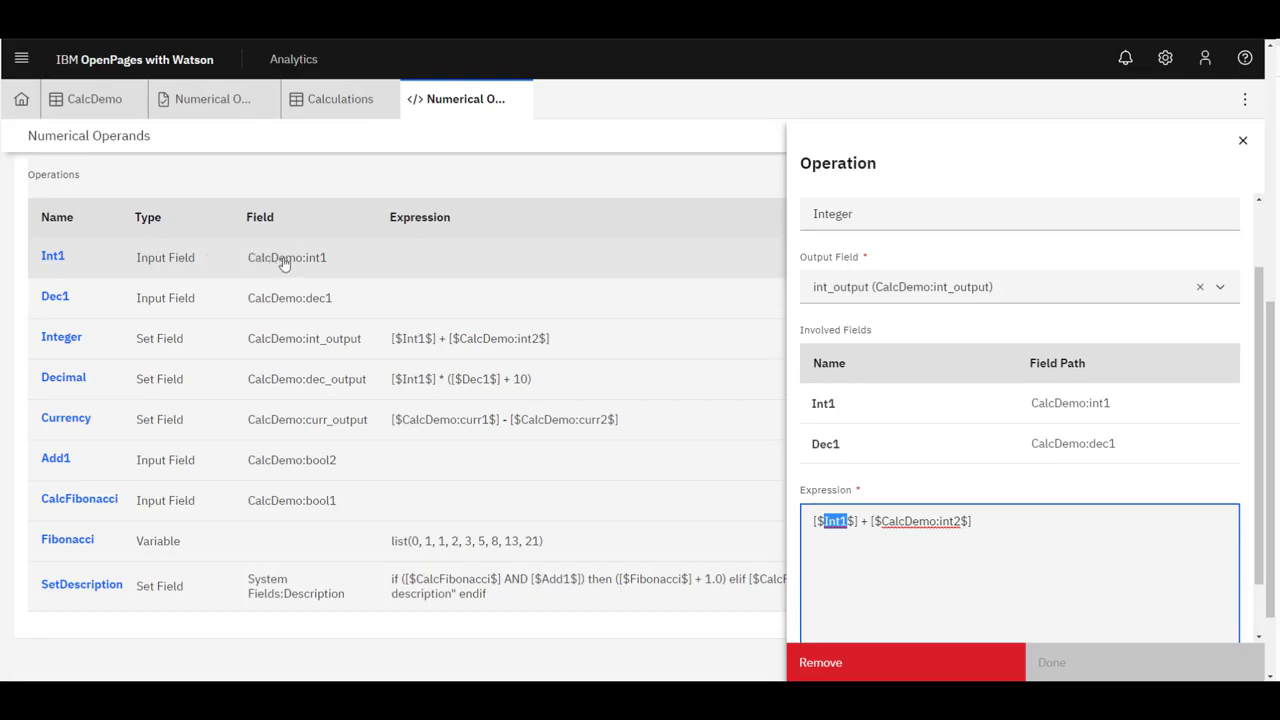
click(887, 542)
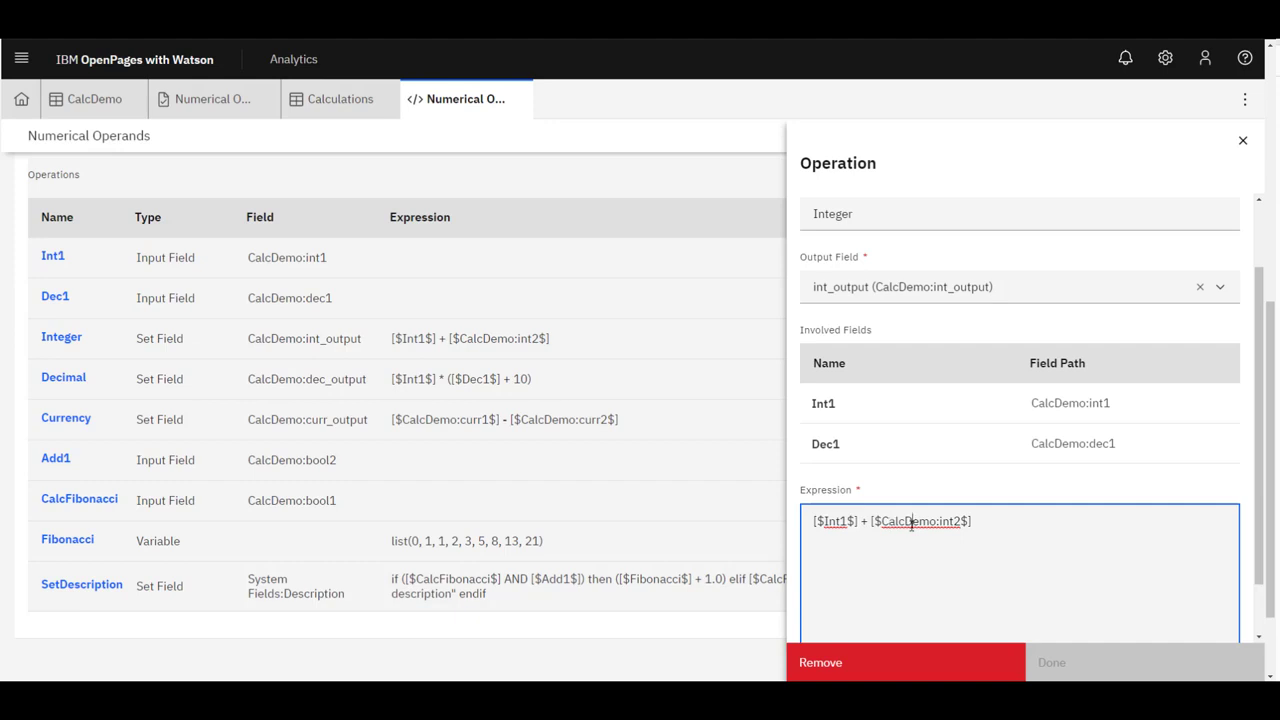
drag(936, 521, 881, 521)
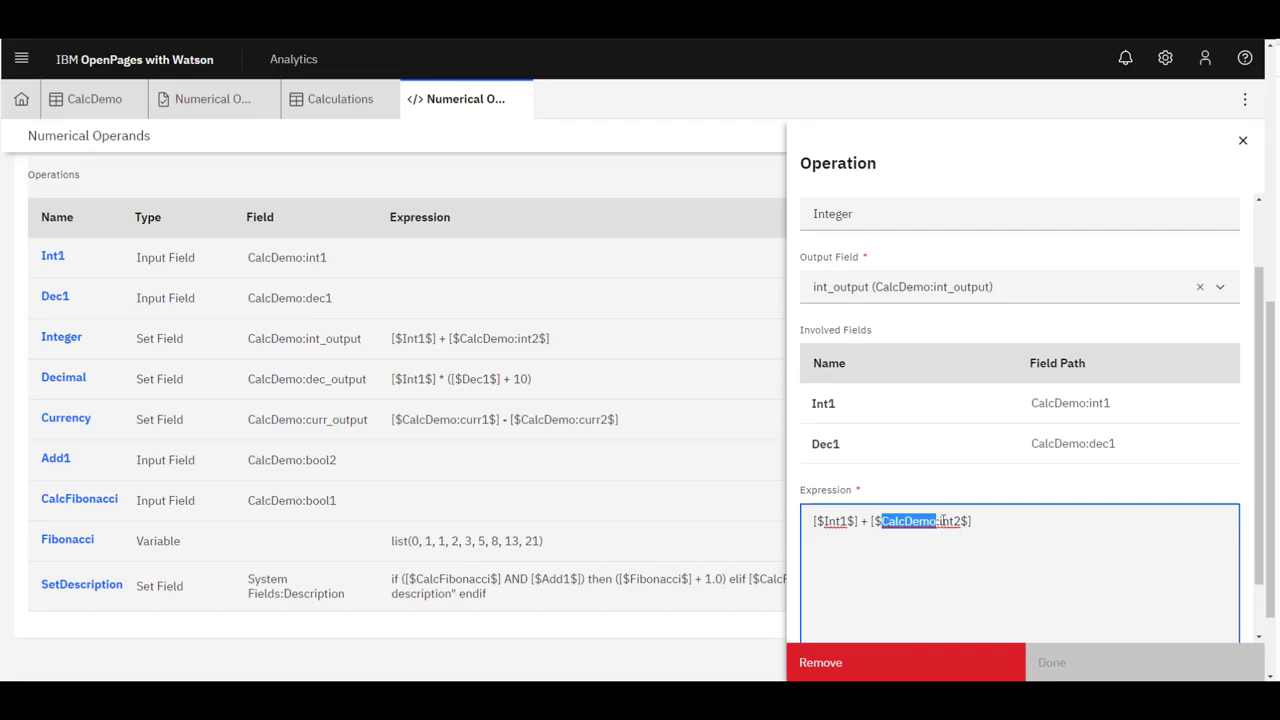
drag(938, 521, 958, 521)
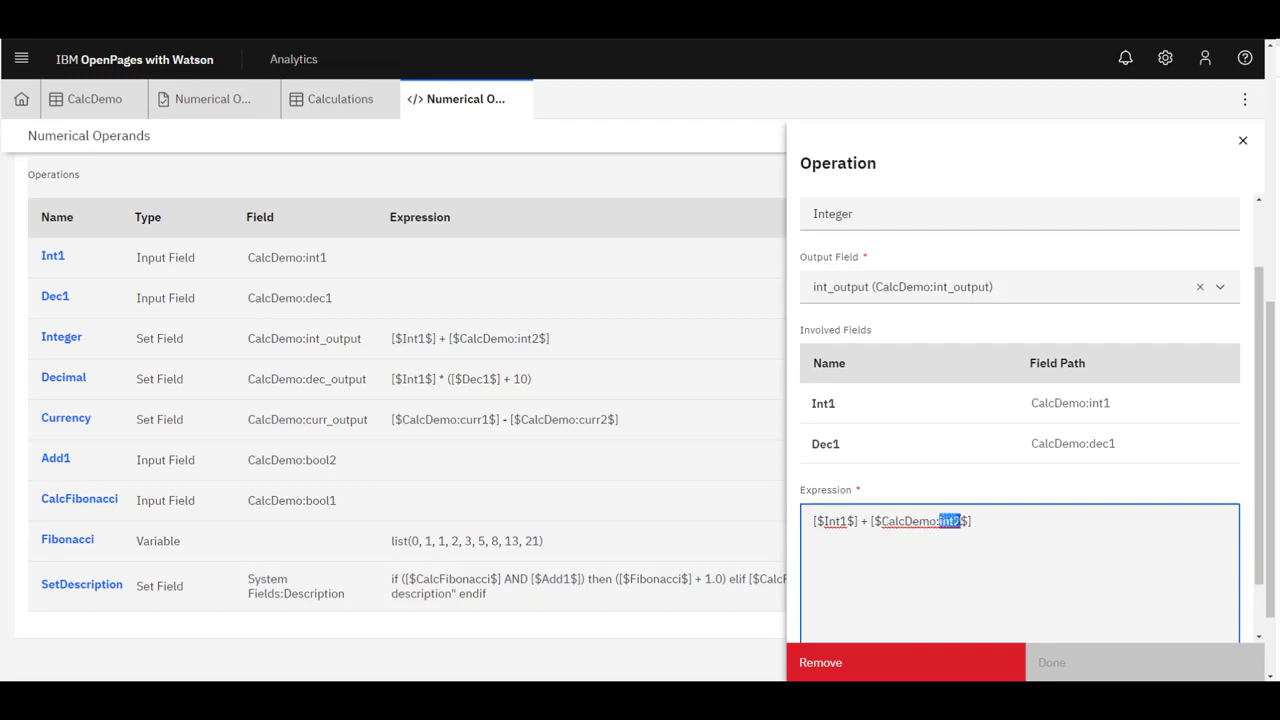
click(1243, 141)
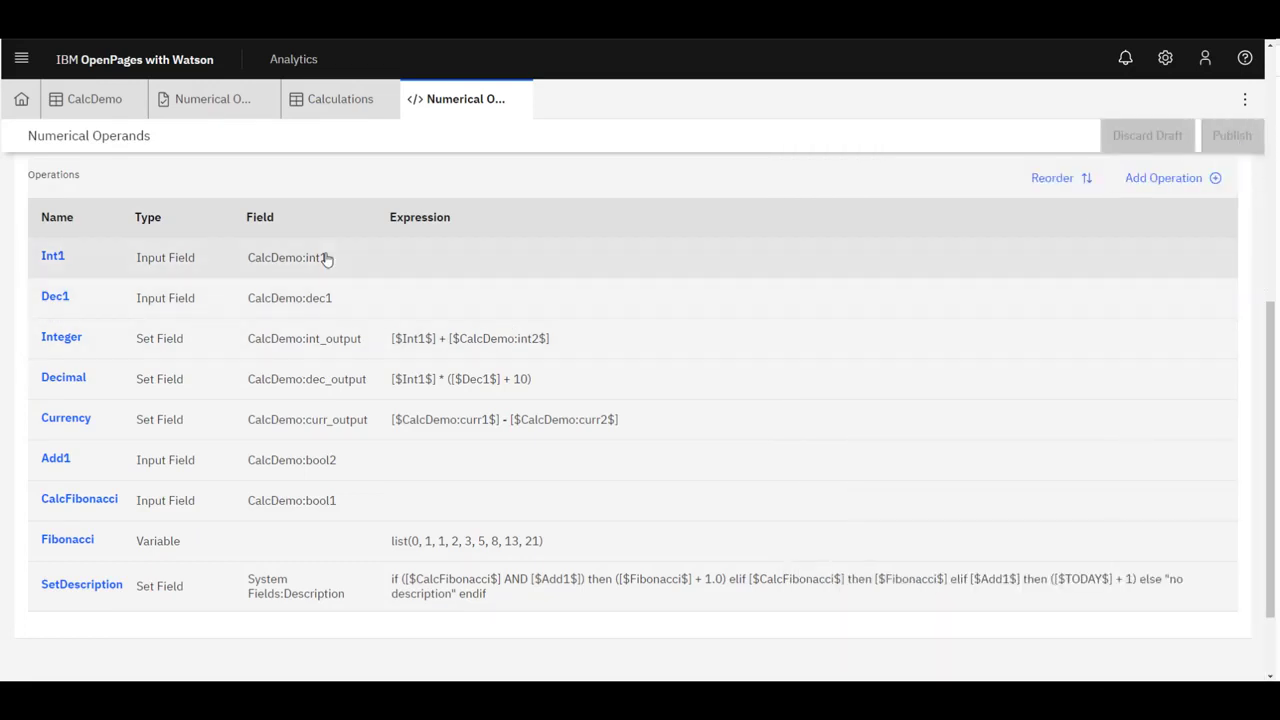
Return to the Numerical Operands record and set int1 to 2 and int2 to 3 in the Integer section.
click(214, 112)
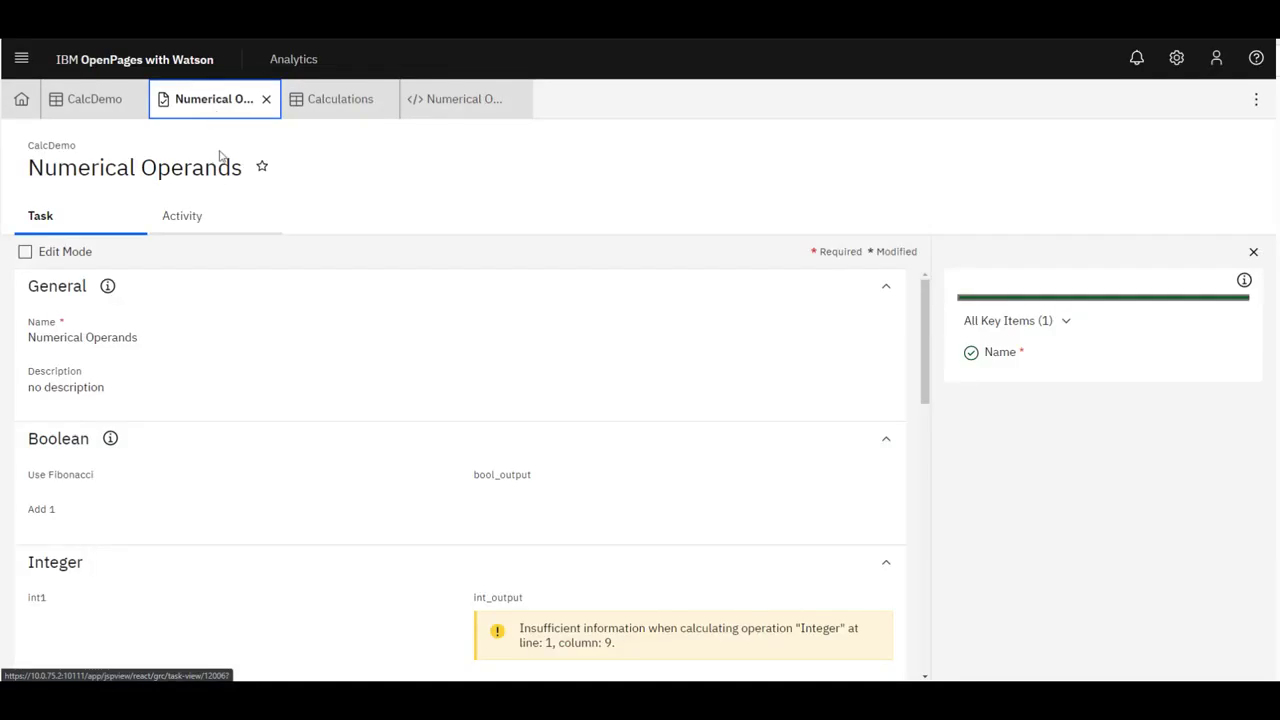
scroll(177, 443, down, 2)
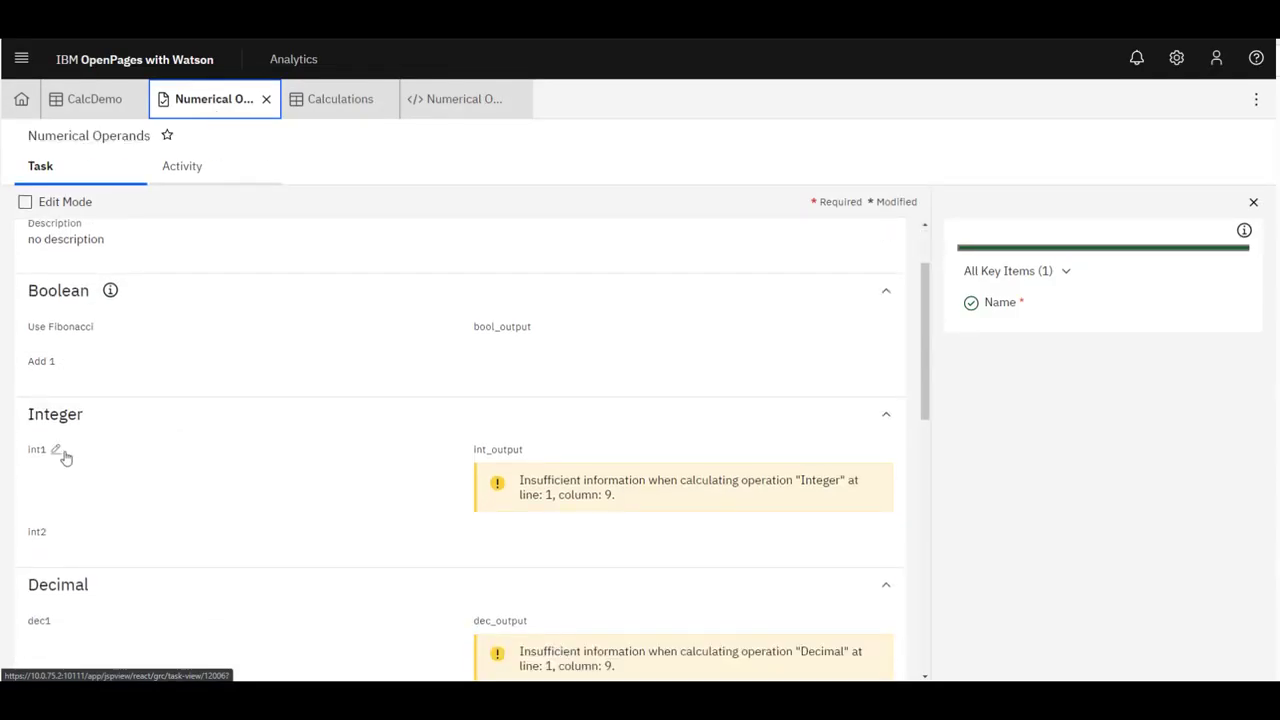
click(64, 454)
text(2)
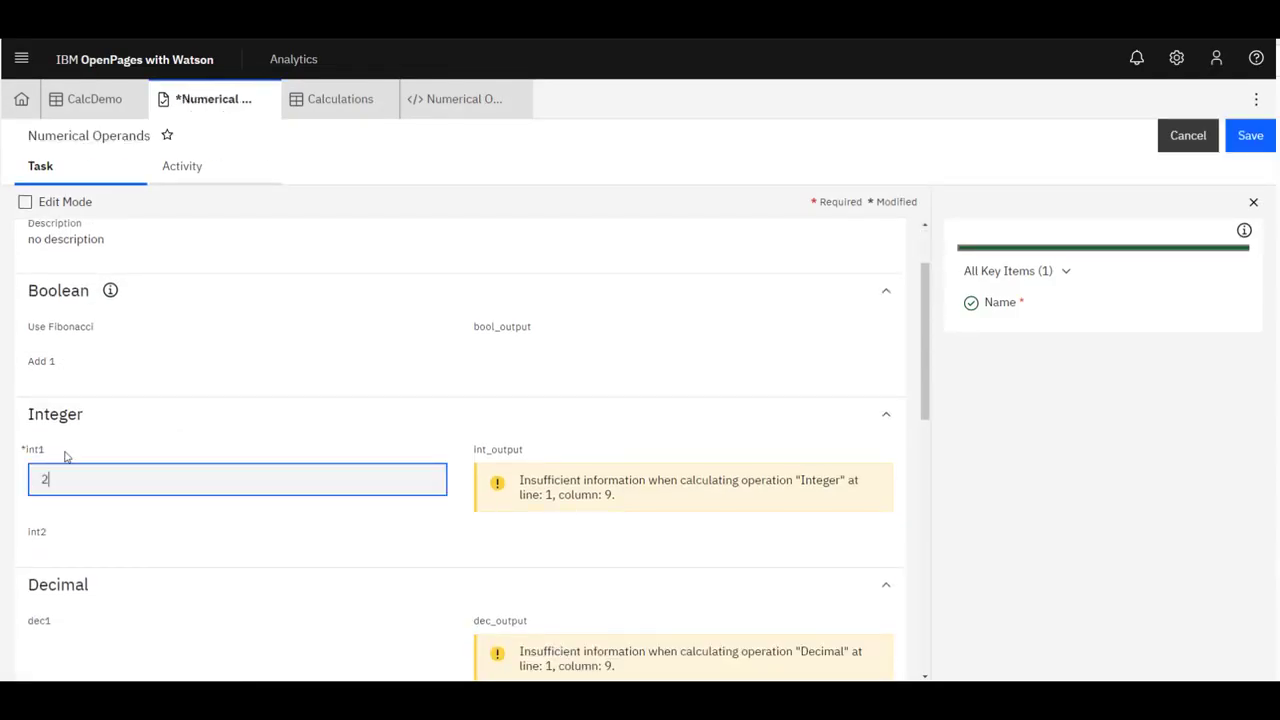
click(65, 523)
click(55, 505)
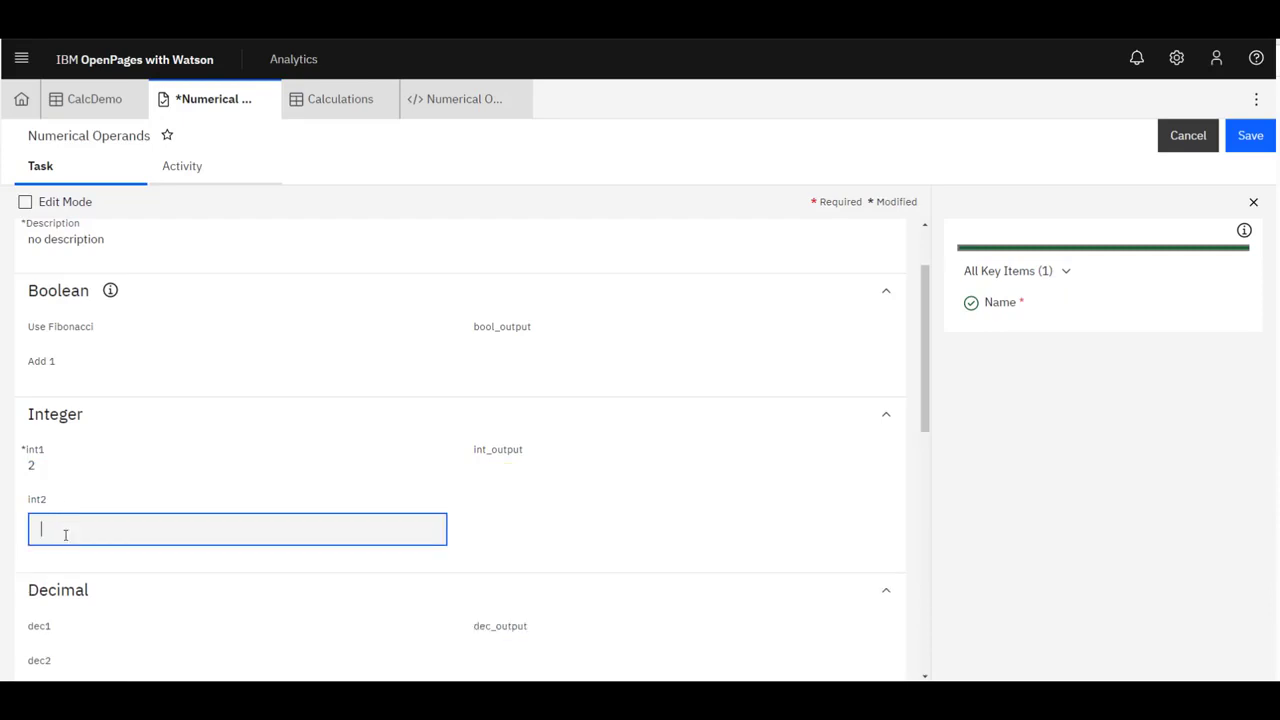
text(3)
click(996, 480)
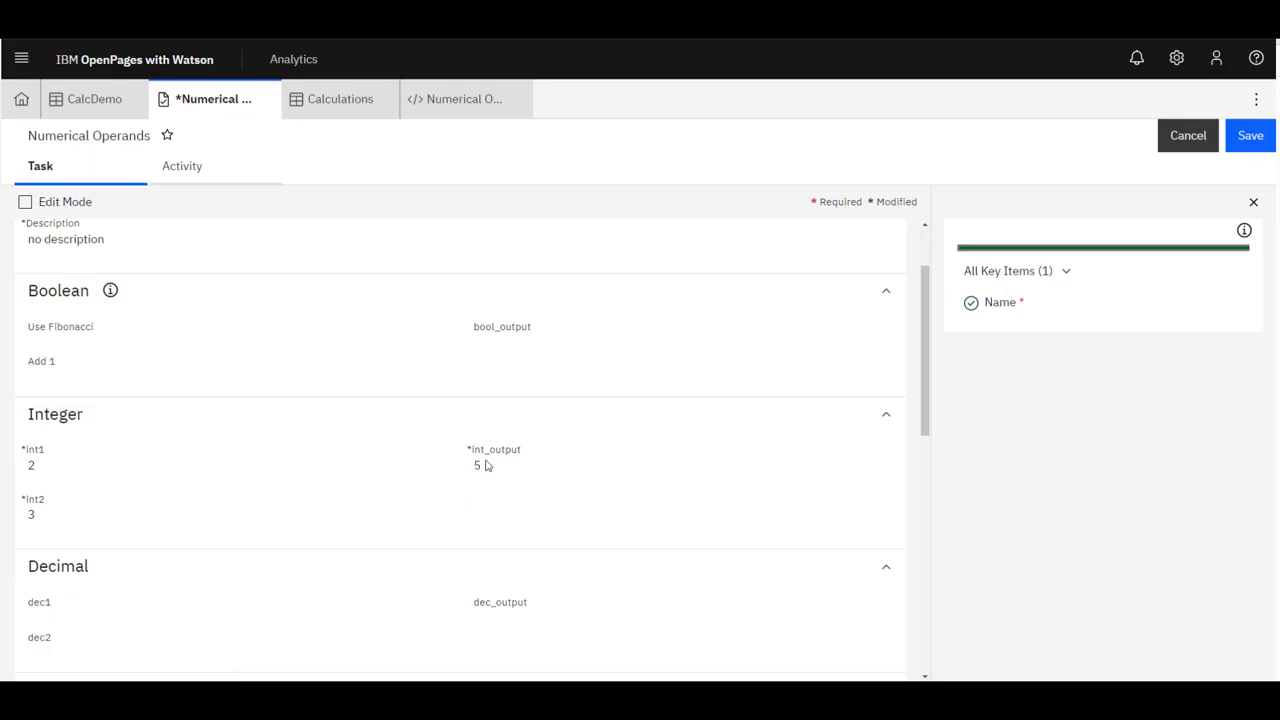
Go back to the Numerical Operands calculation and open the Decimal operation to view its involved fields and expression.
click(440, 104)
scroll(372, 347, down, 5)
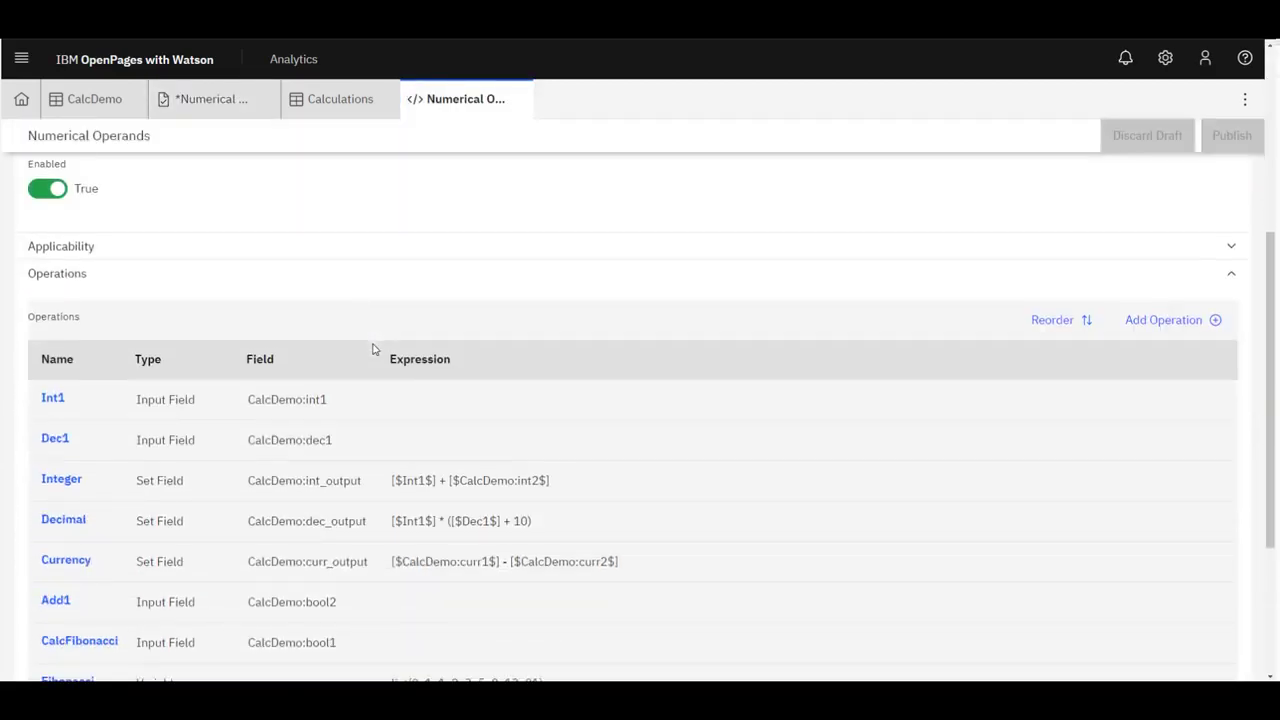
scroll(372, 347, down, 1)
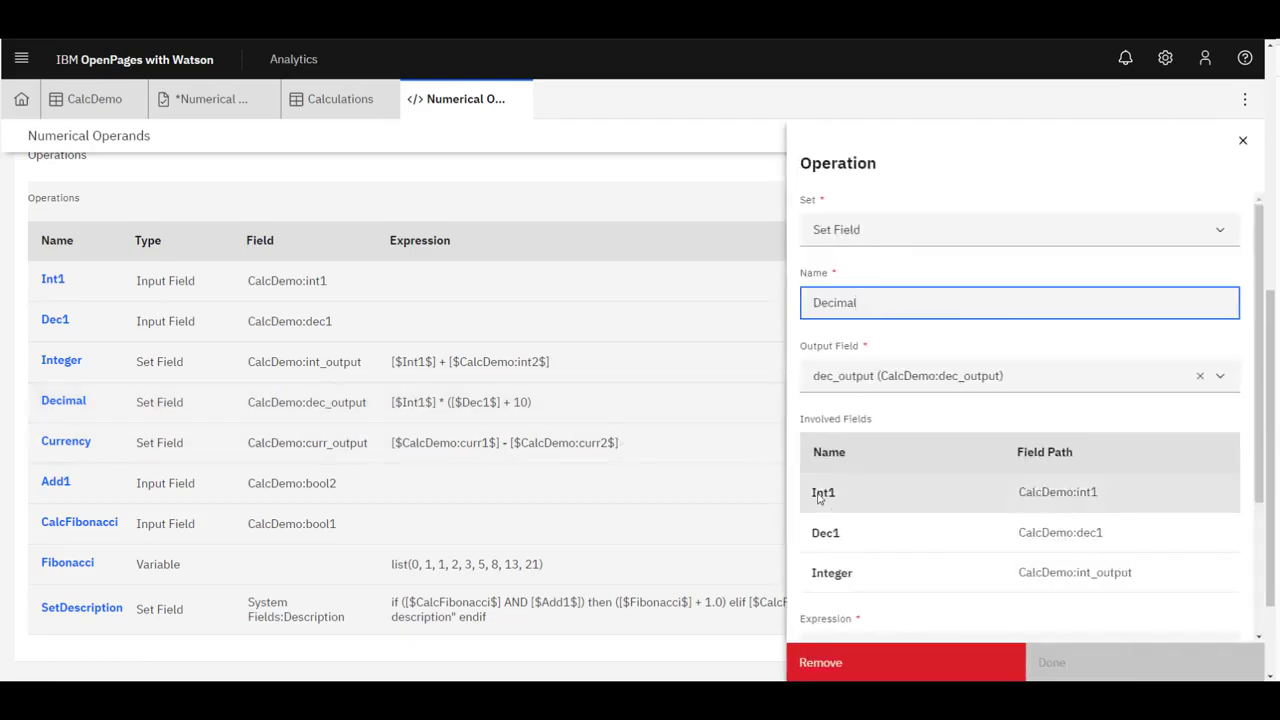
scroll(906, 457, down, 3)
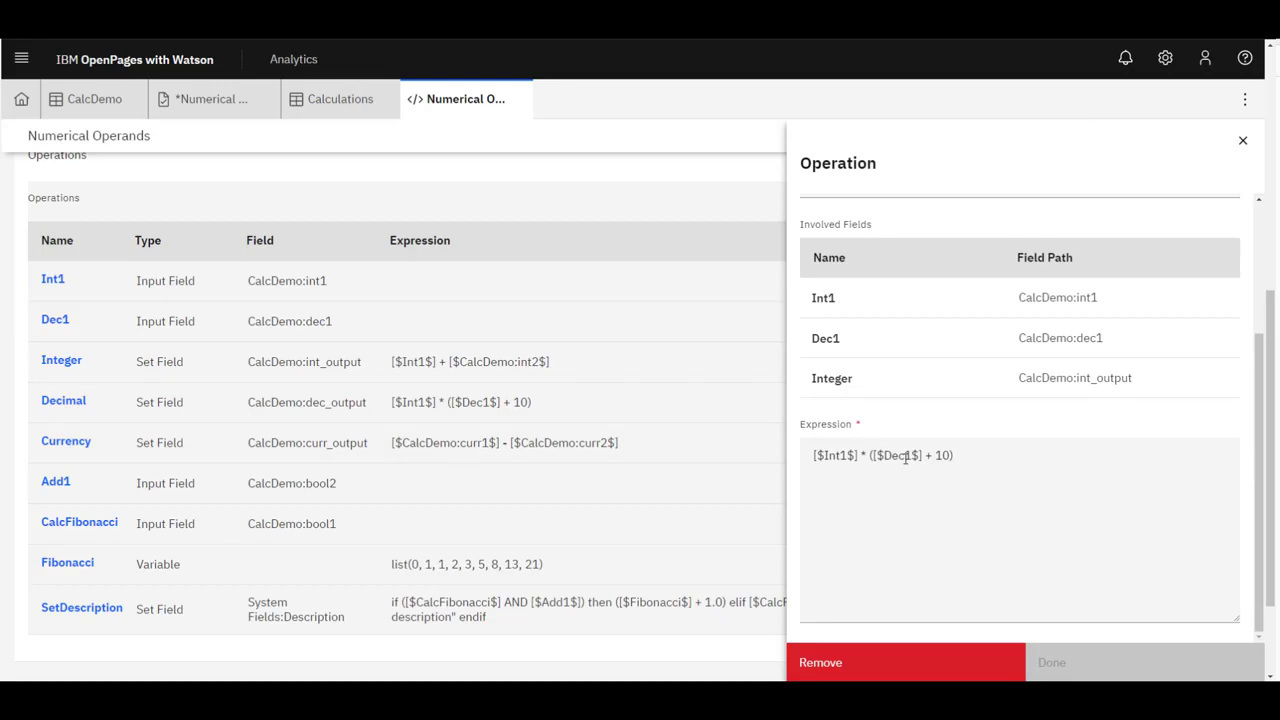
Examine the Int1 and Dec1 references and the parenthesised sum in the Decimal expression, and close the operation unchanged.
double_click(836, 455)
double_click(899, 456)
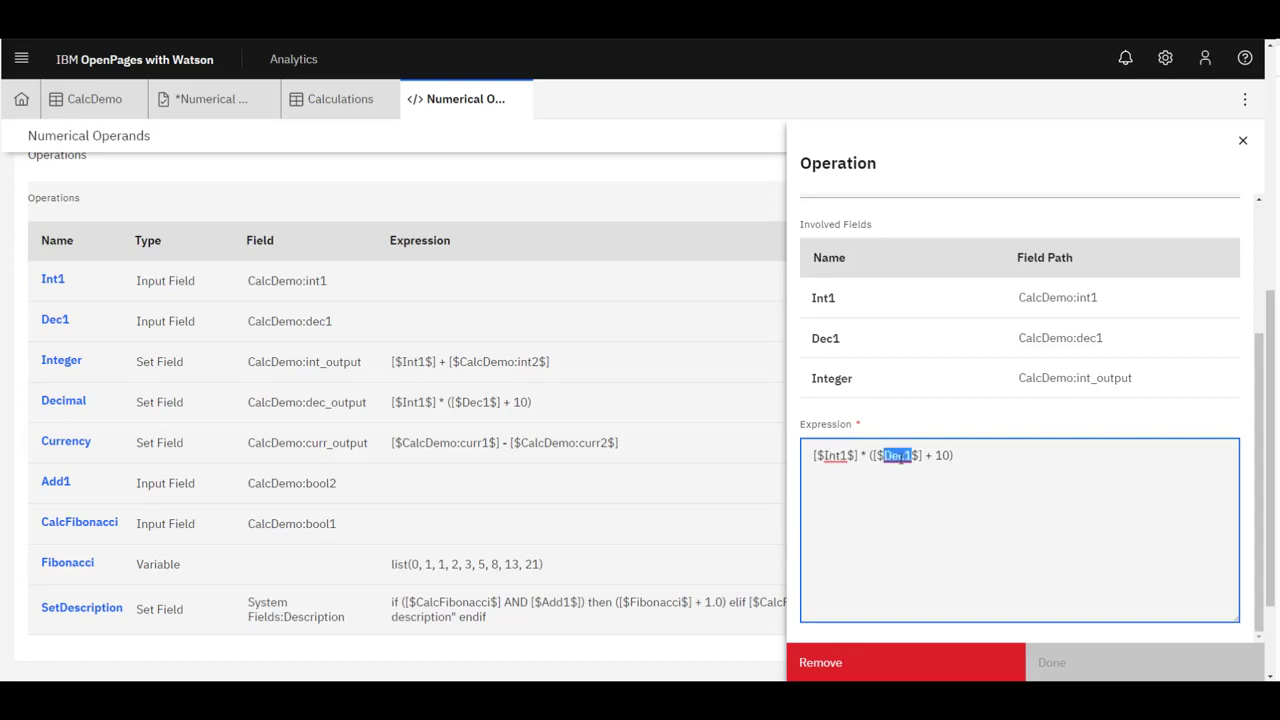
click(950, 477)
drag(955, 456, 866, 456)
double_click(830, 461)
click(978, 458)
drag(952, 456, 956, 456)
drag(868, 455, 876, 455)
click(958, 468)
click(1243, 140)
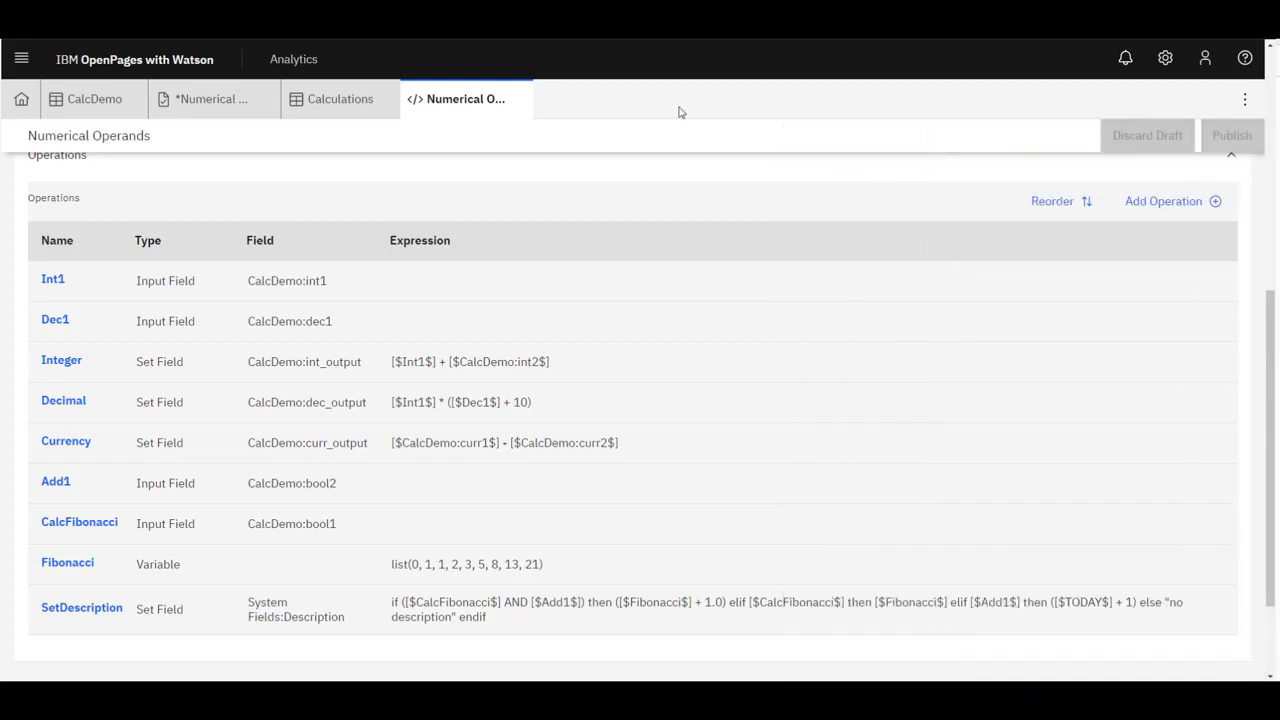
Return to the Numerical Operands record and set dec1 to 10 in the Decimal section.
click(205, 99)
scroll(132, 352, down, 5)
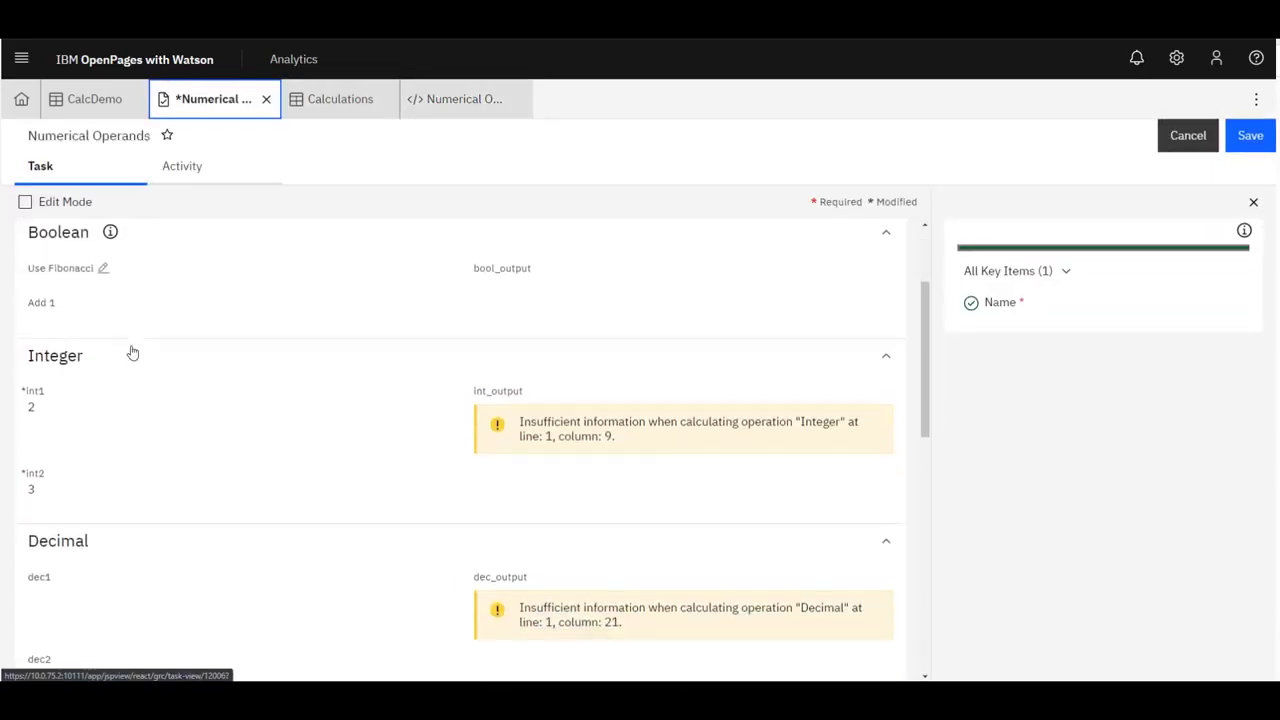
click(58, 532)
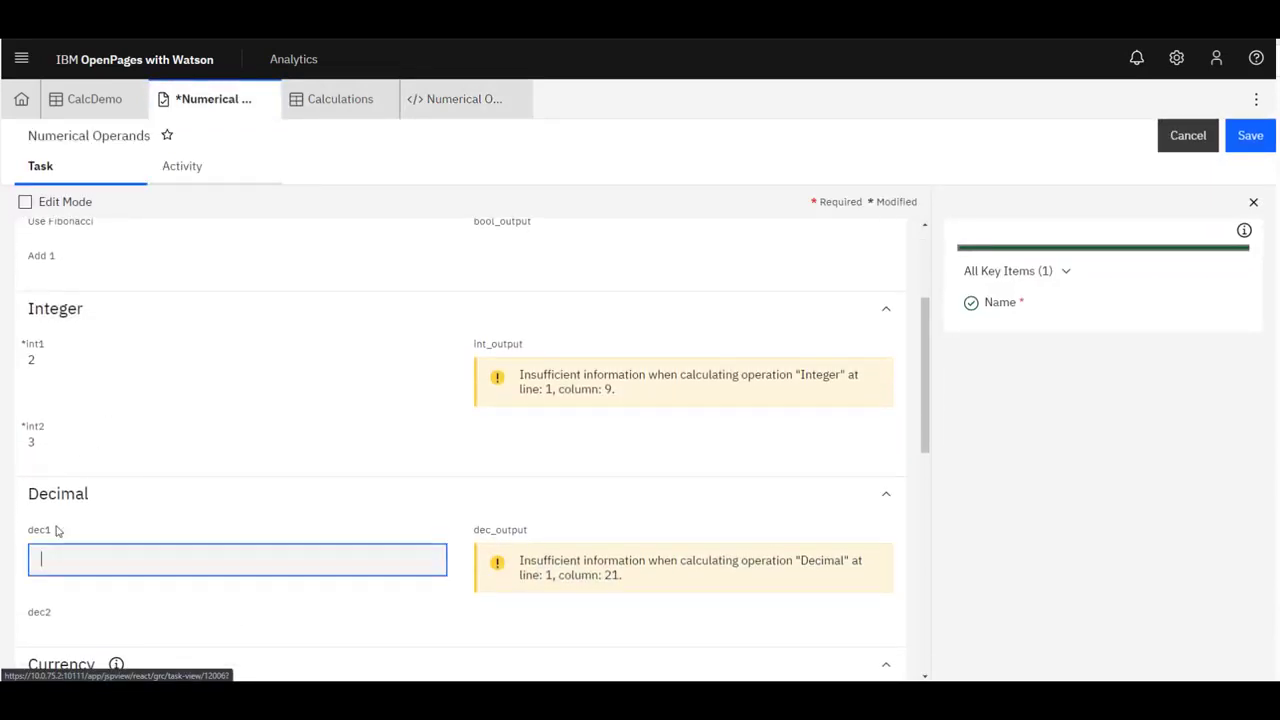
text(10)
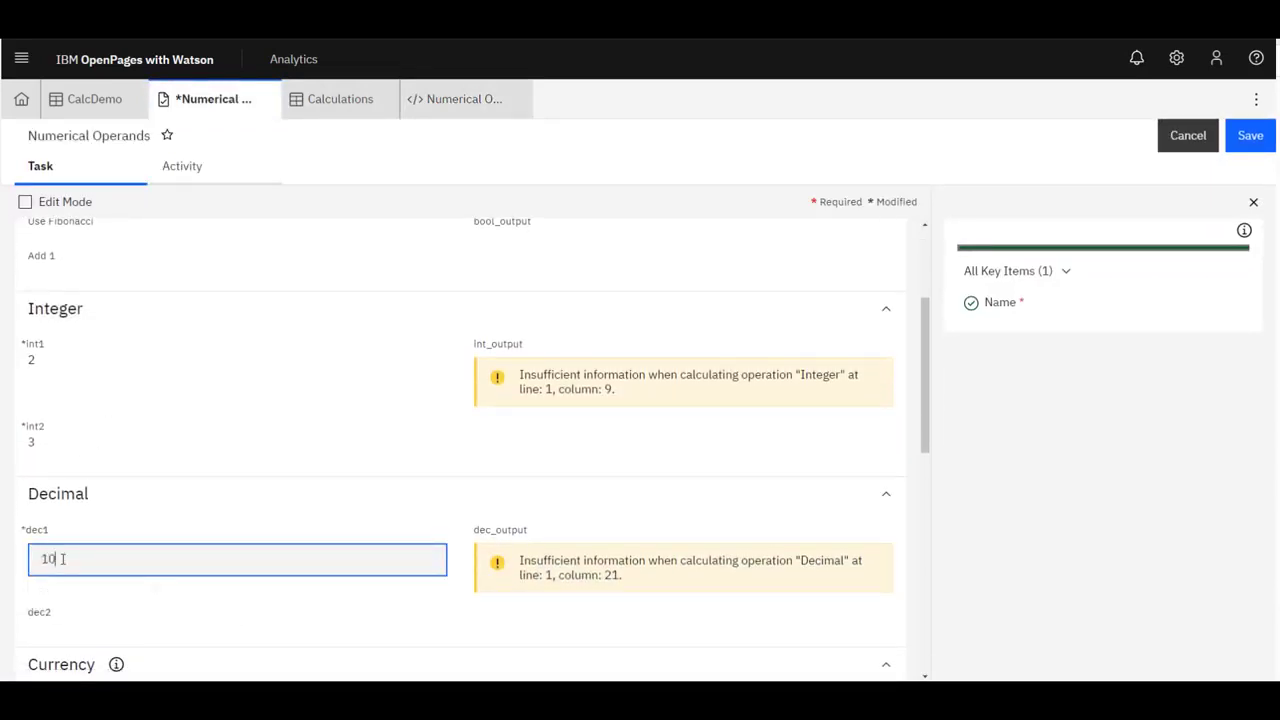
click(1023, 550)
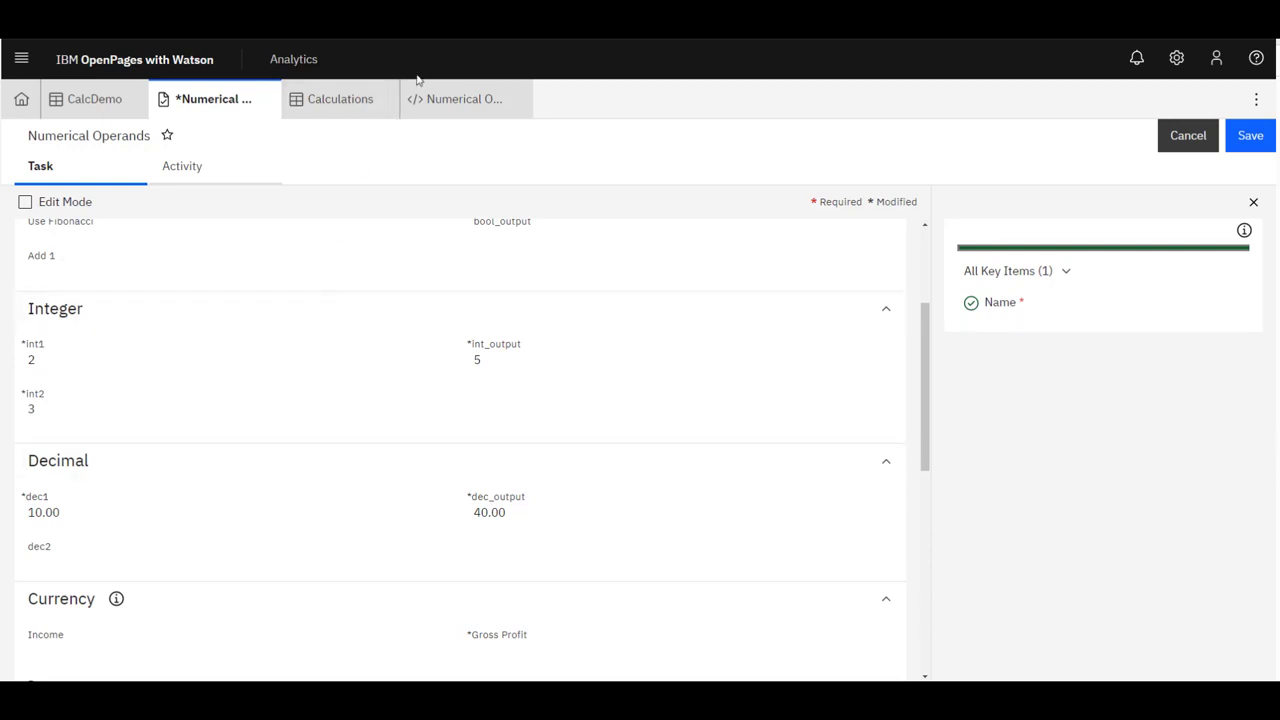
Go back to the Numerical Operands calculation and open the Currency operation to view its involved fields and expression.
click(440, 99)
scroll(438, 369, down, 3)
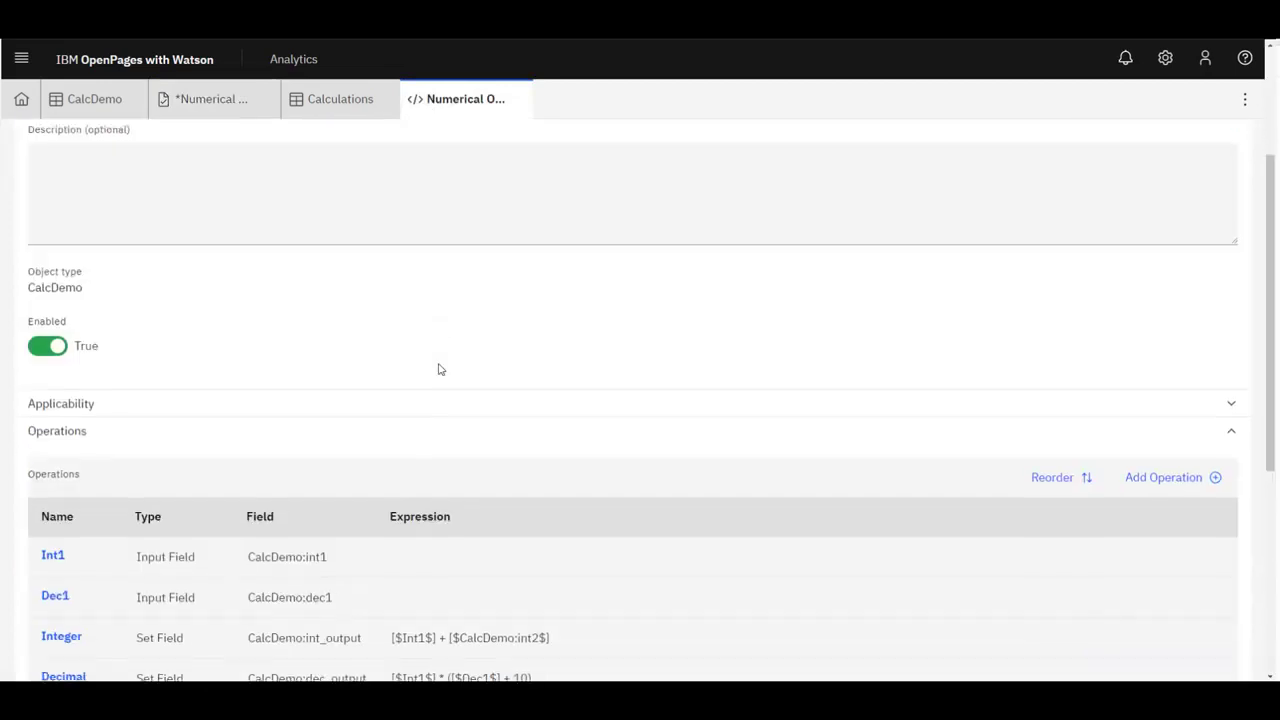
scroll(438, 369, down, 4)
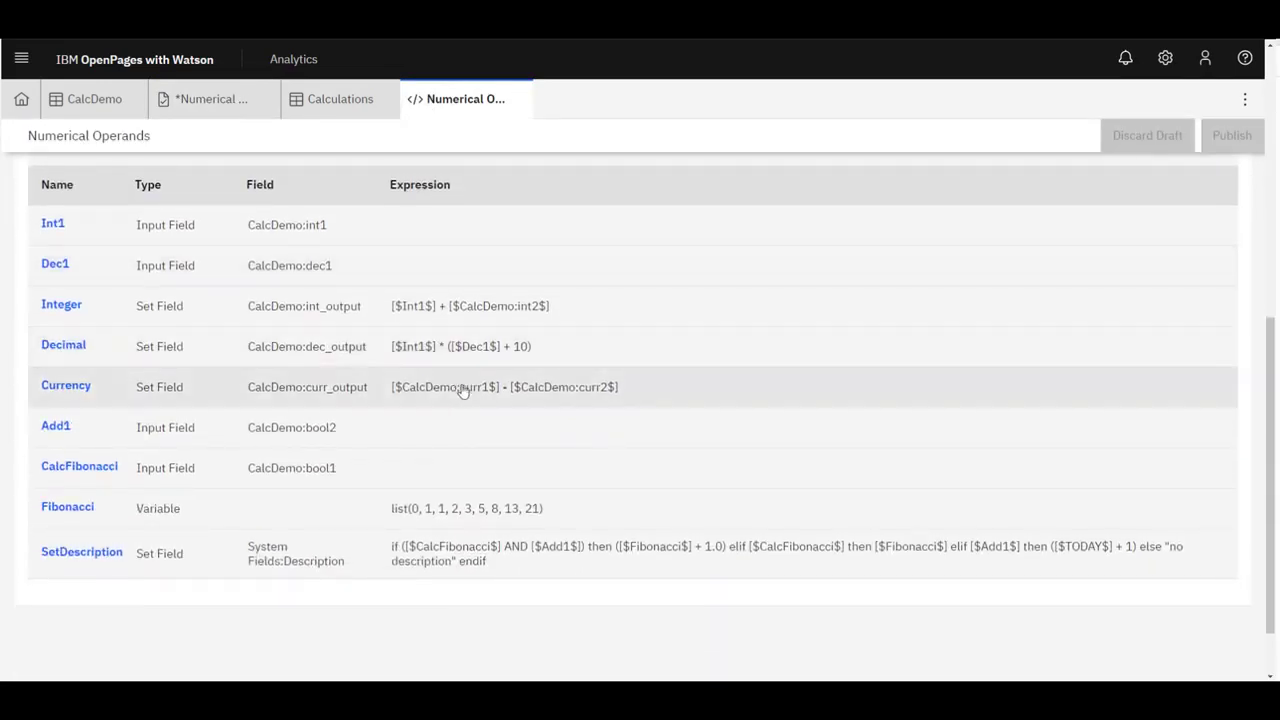
click(463, 390)
scroll(945, 465, down, 2)
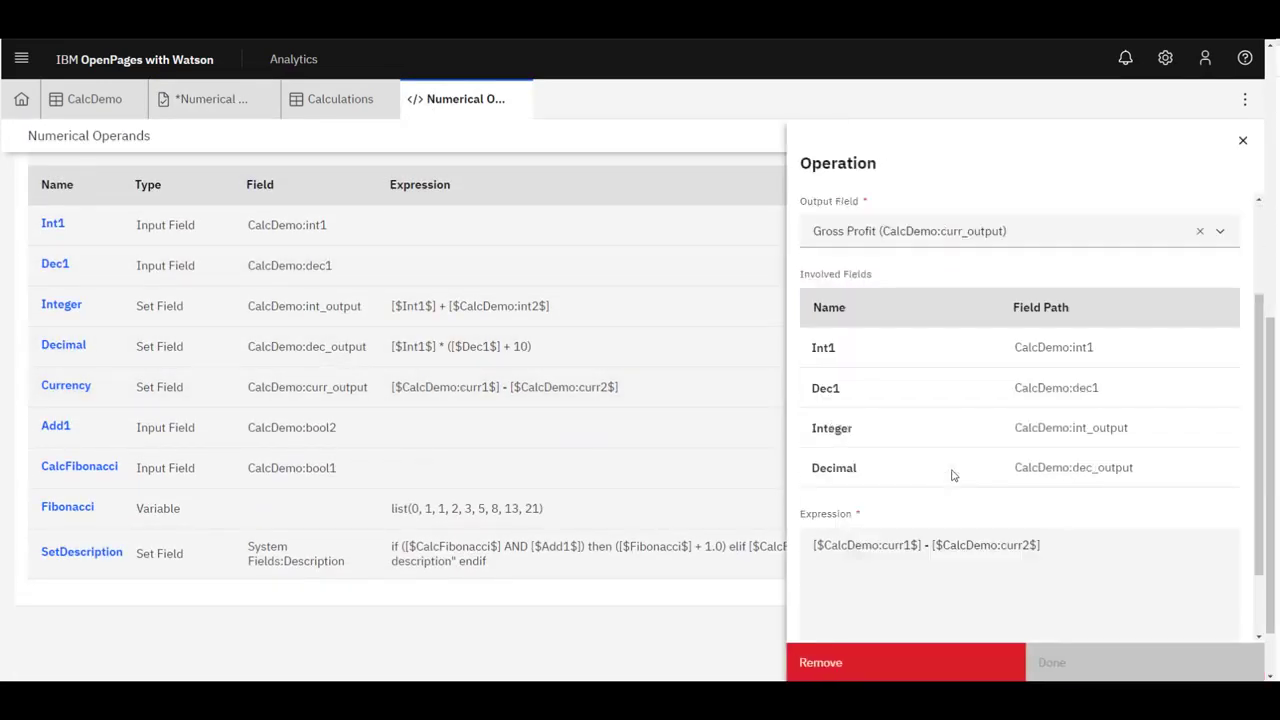
scroll(953, 476, down, 1)
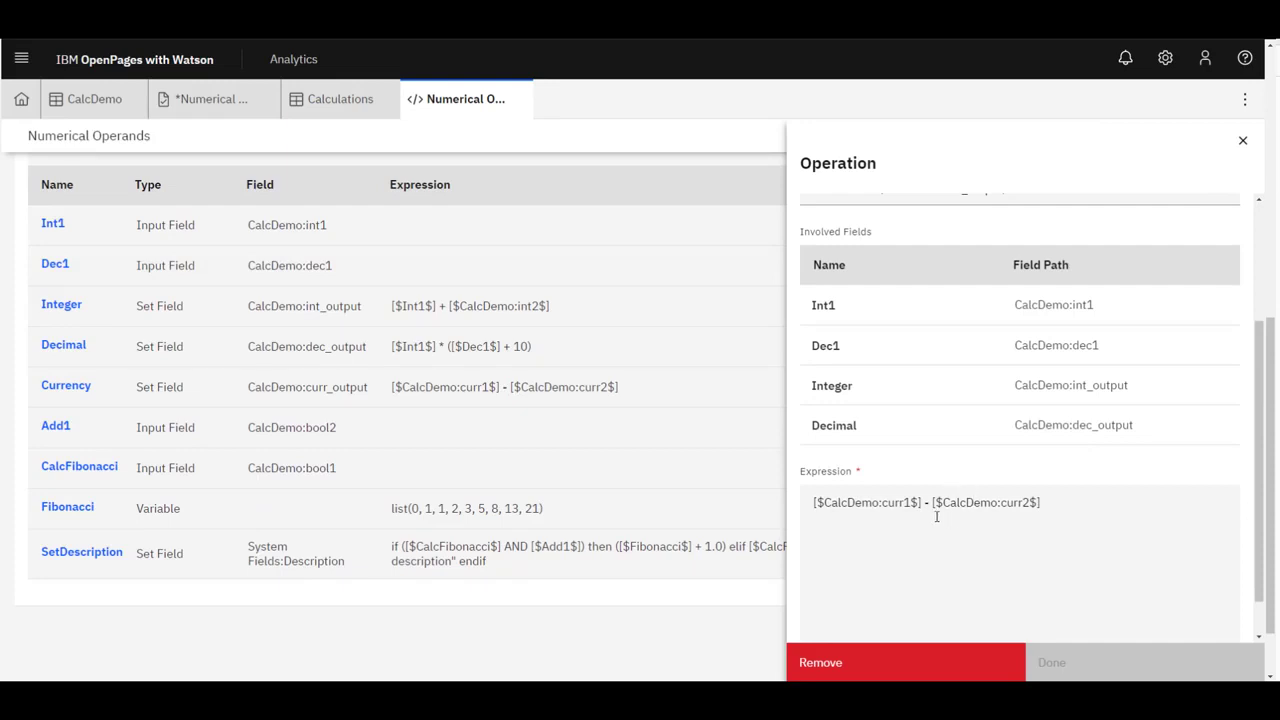
Try the * and / operators between curr1 and curr2 in the Currency expression, restore the minus operator, and finish the operation.
click(926, 503)
double_click(926, 503)
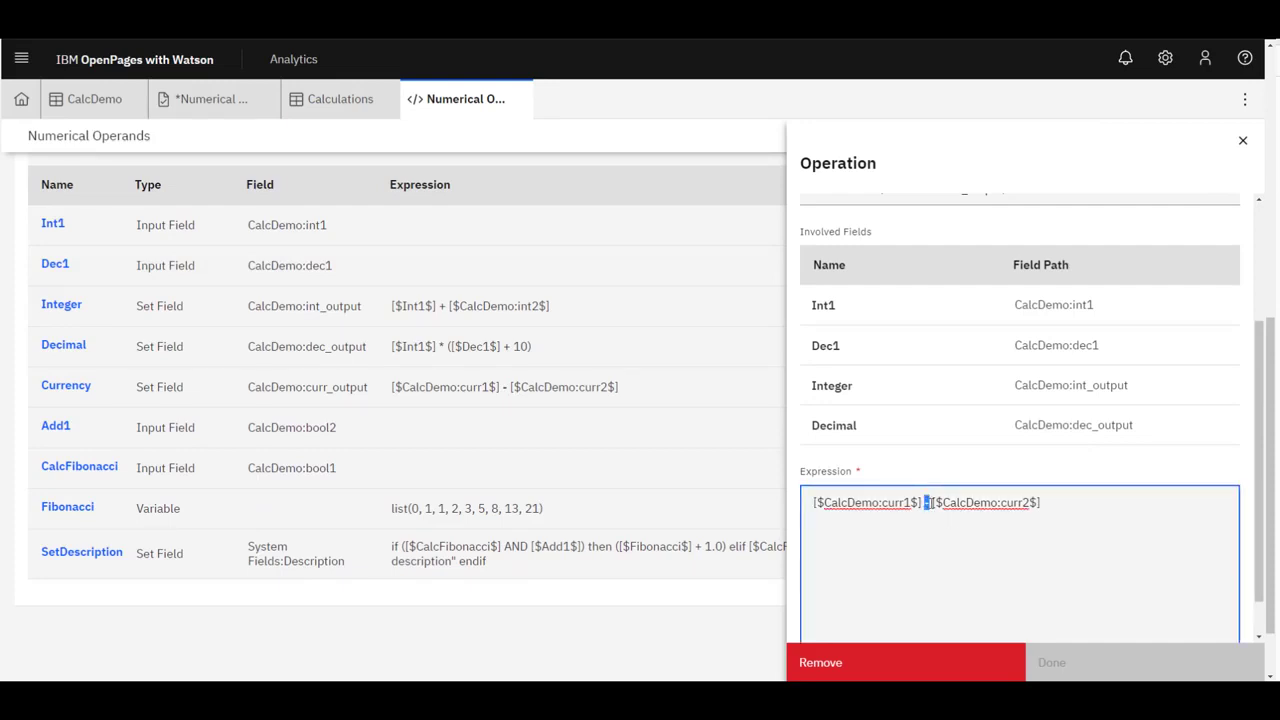
text(*)
key(BackSpace)
text(/)
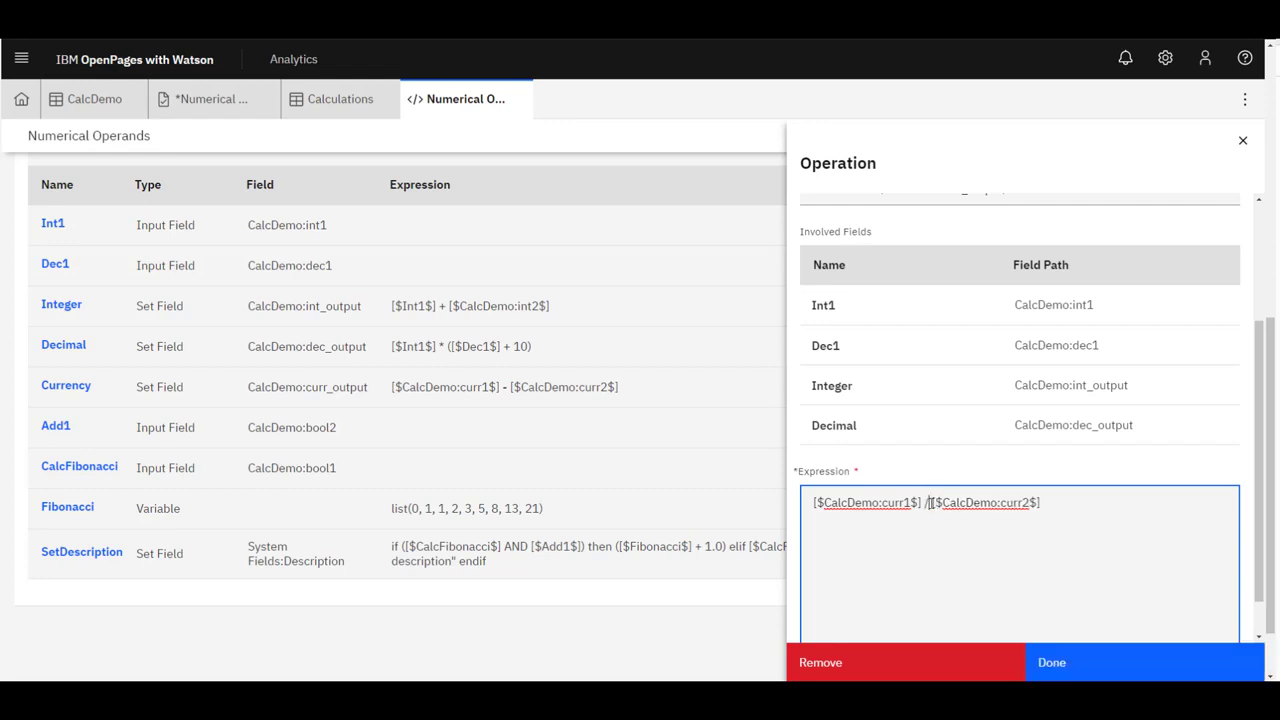
key(BackSpace)
text(-)
click(1044, 664)
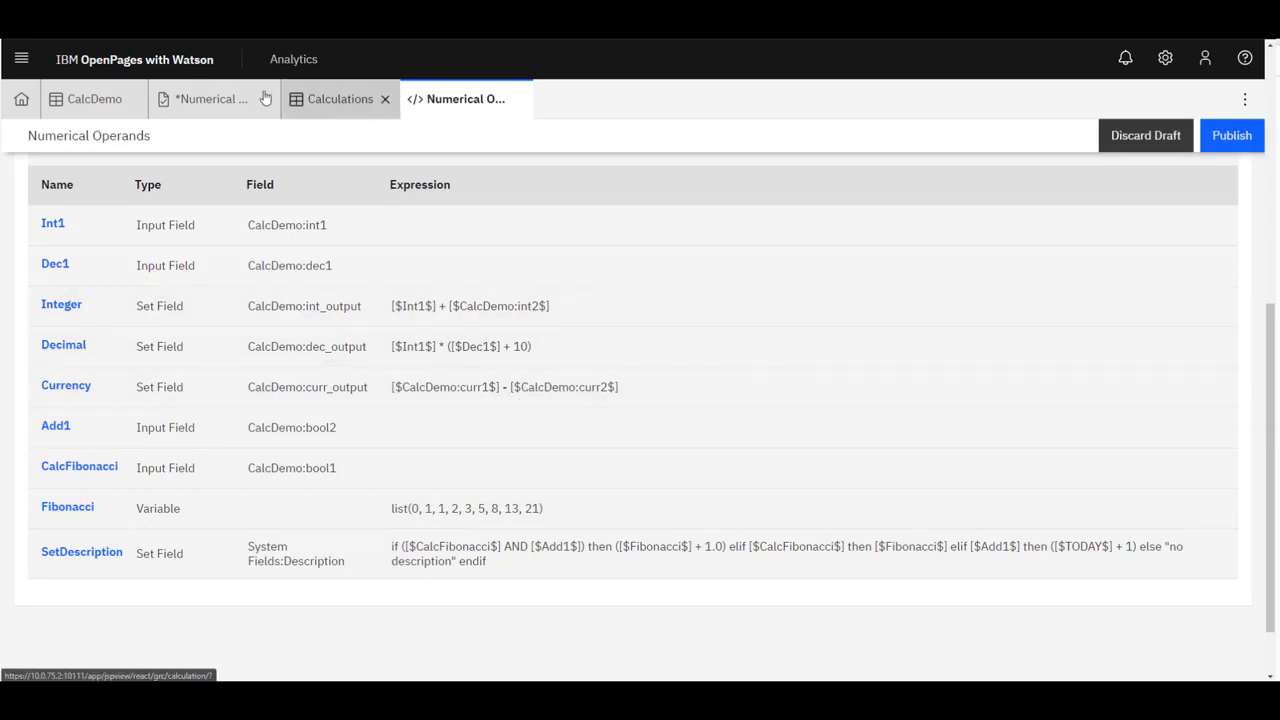
Return to the Numerical Operands record and set Income to USD 100 and Expenses to USD 80 in the Currency section.
click(210, 99)
scroll(182, 387, down, 7)
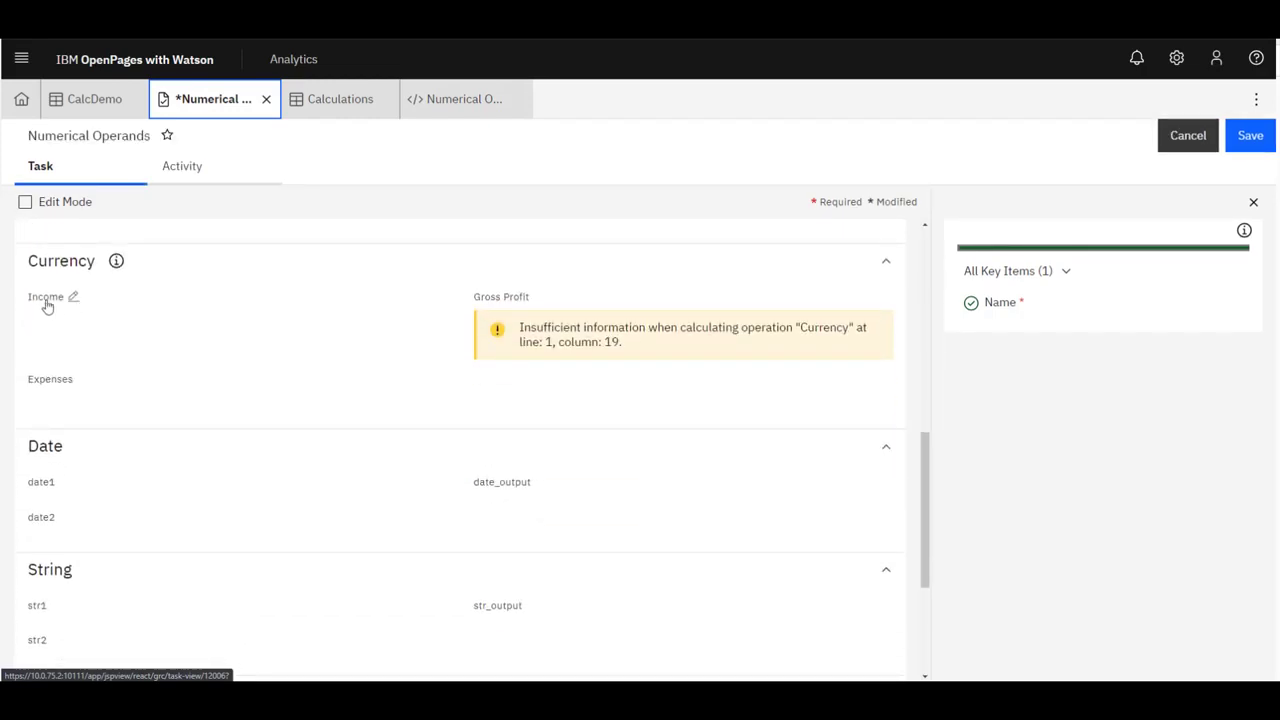
click(46, 300)
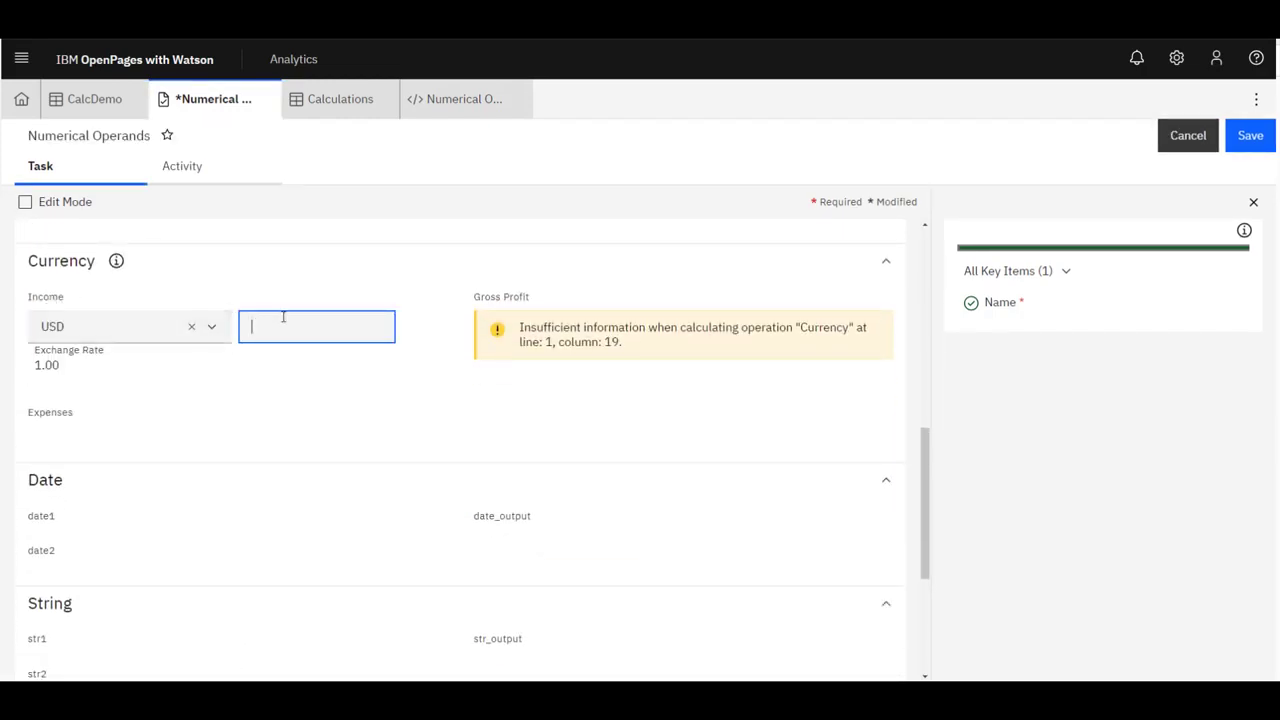
text(100)
click(248, 406)
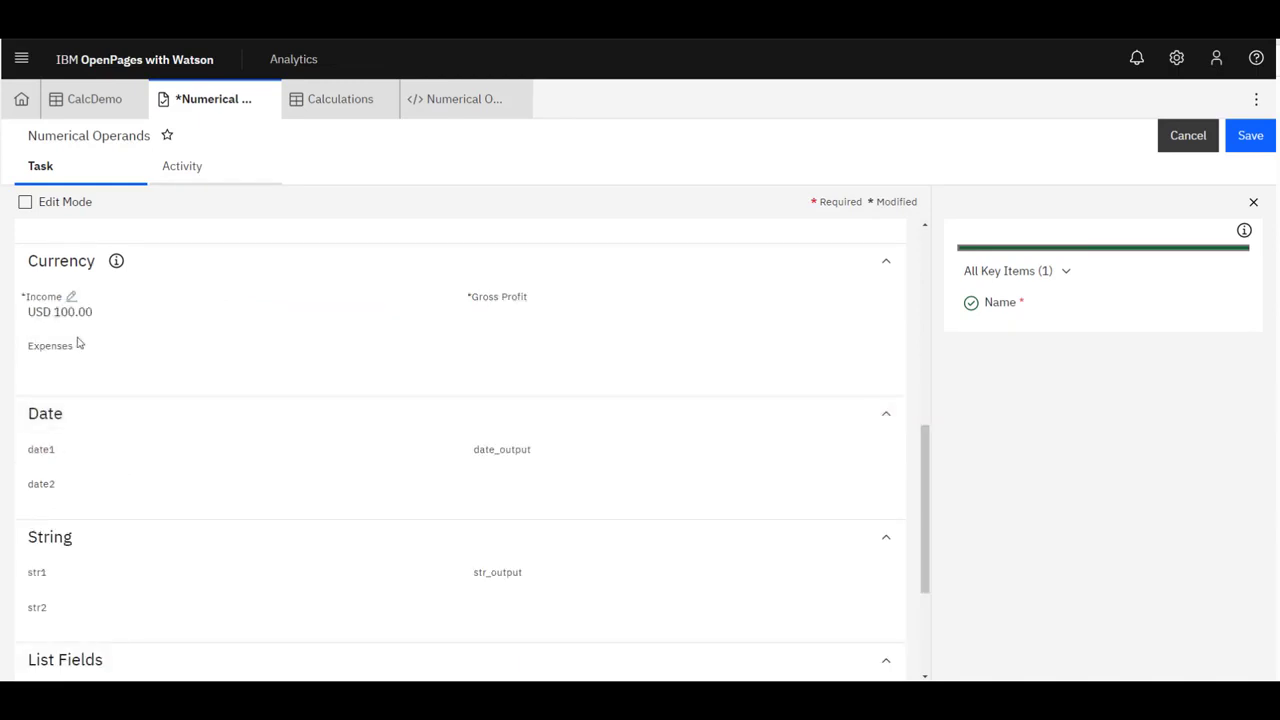
click(79, 344)
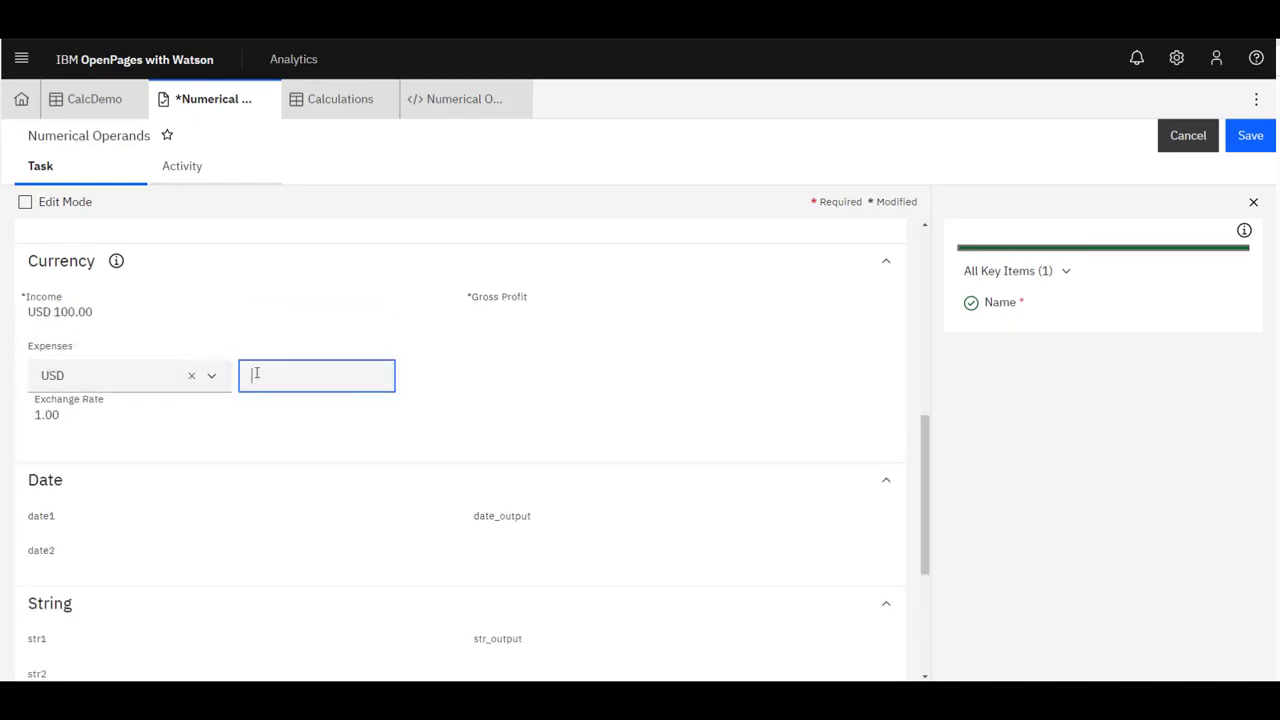
text(80)
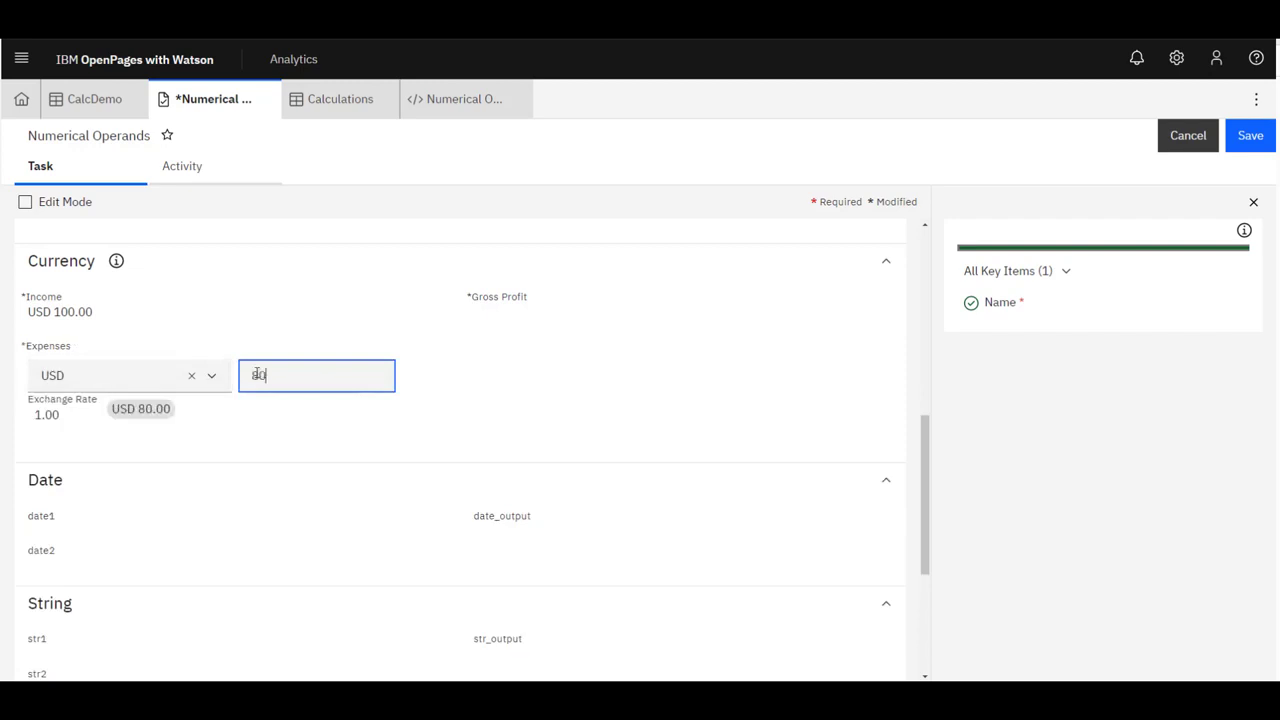
click(451, 409)
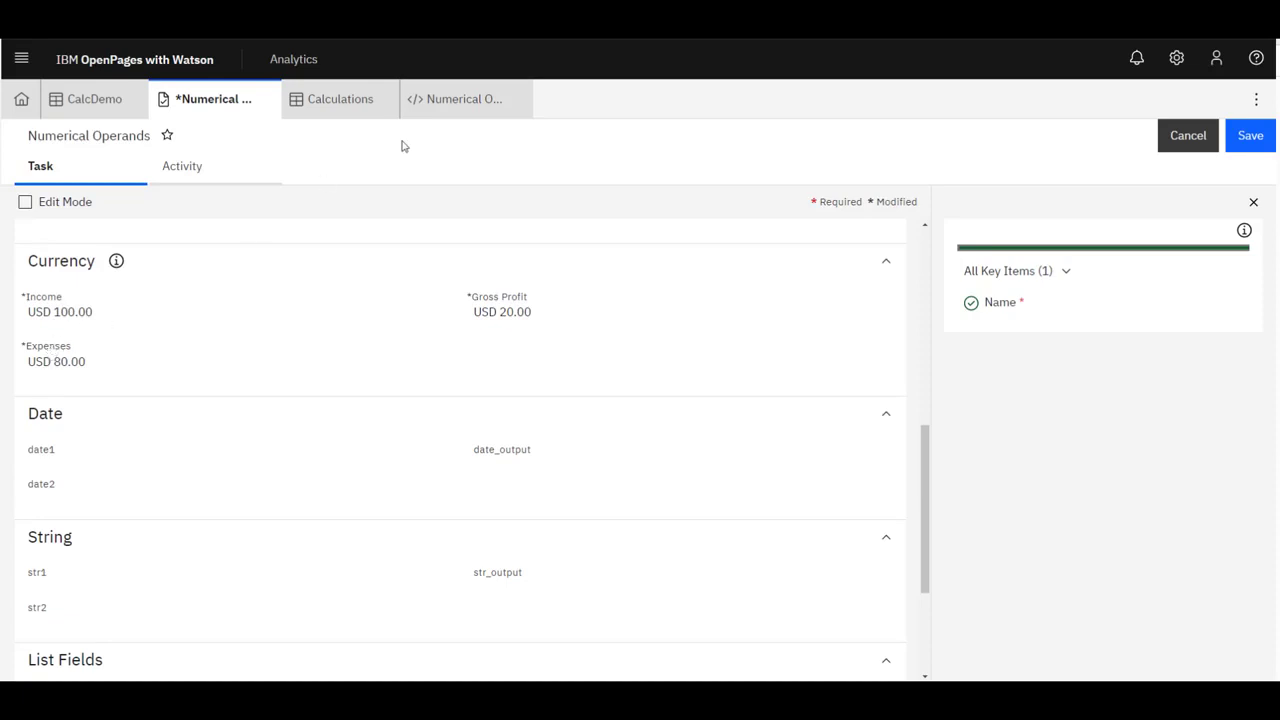
Go back to the Numerical Operands calculation and open the SetDescription operation to view its involved fields and expression.
click(454, 120)
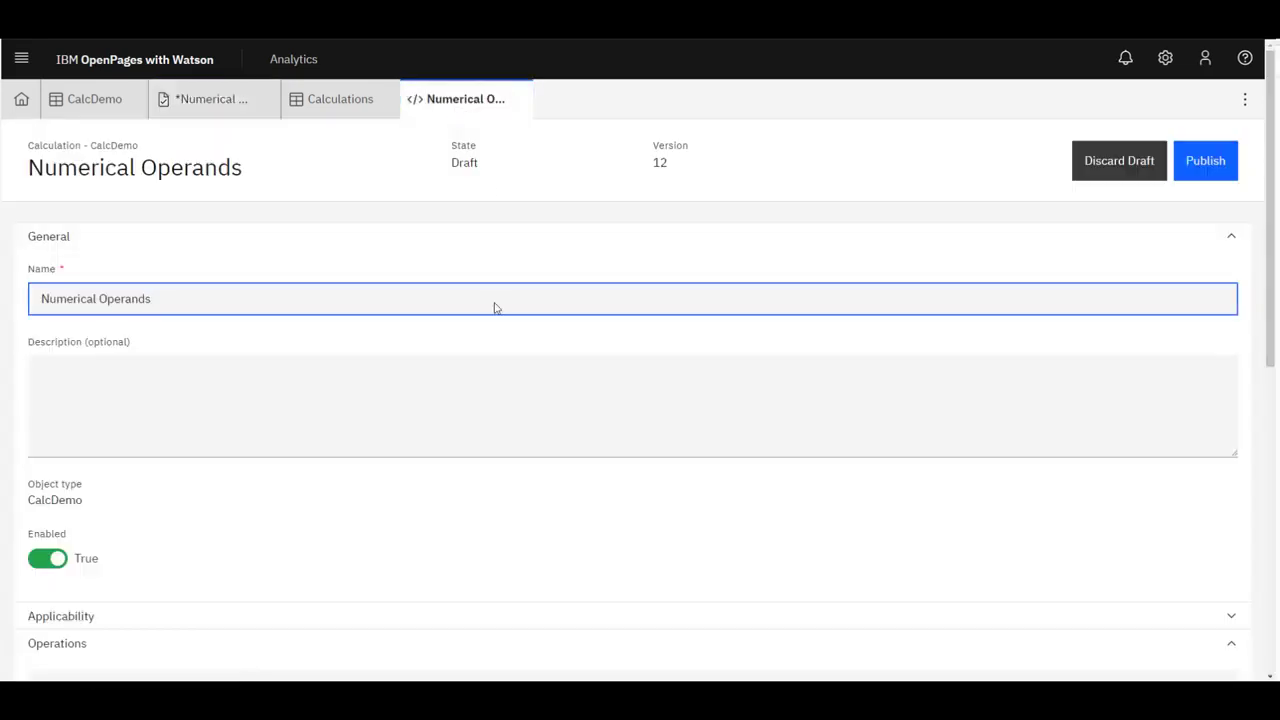
scroll(494, 307, down, 3)
scroll(494, 308, down, 3)
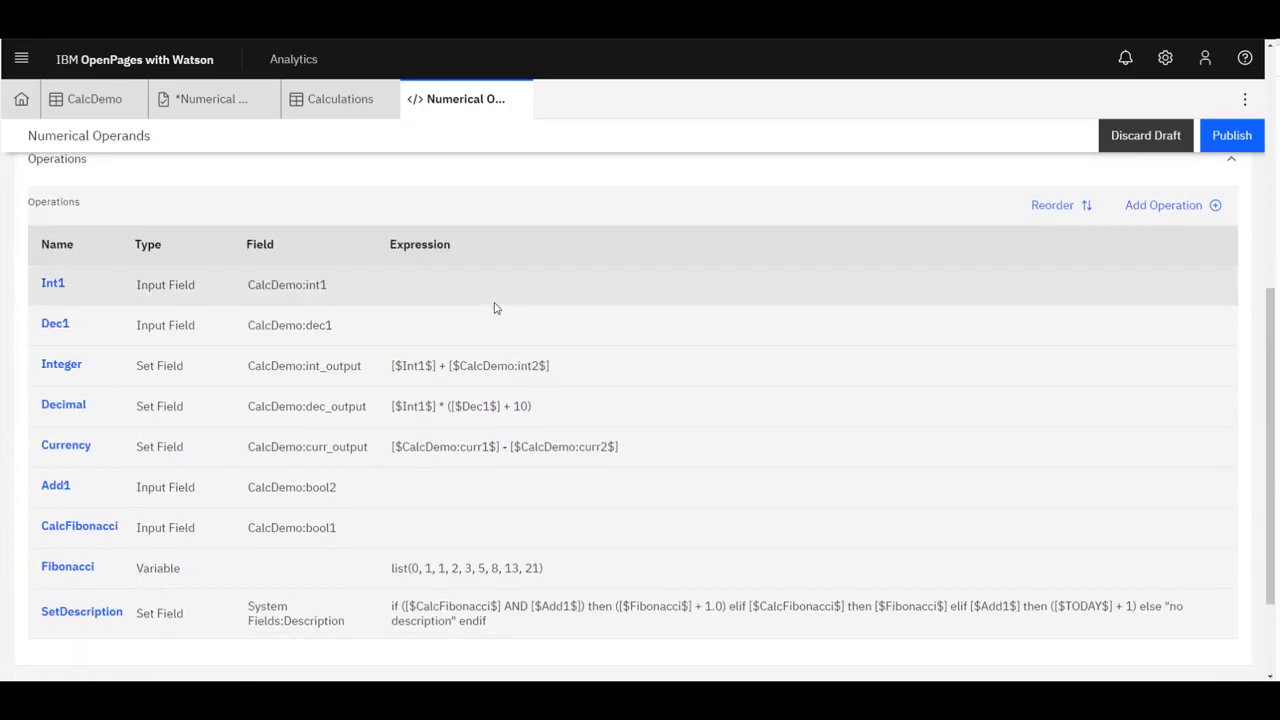
scroll(494, 308, down, 1)
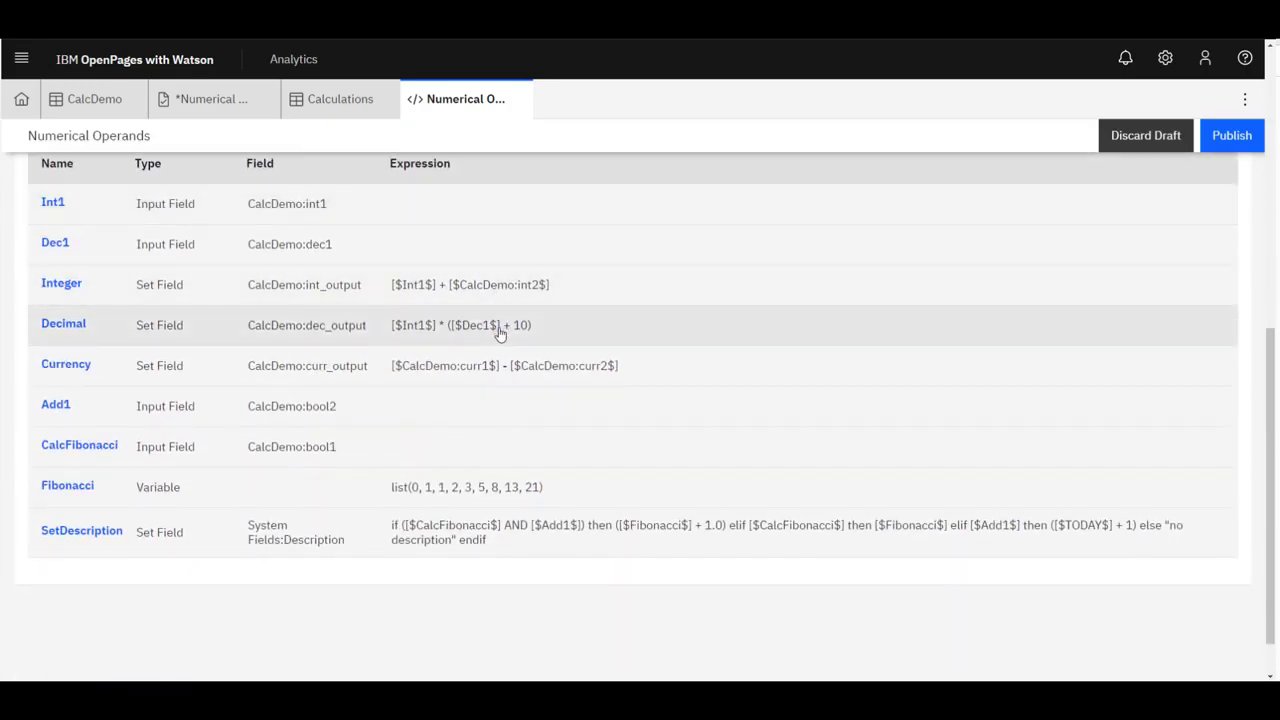
scroll(491, 343, down, 1)
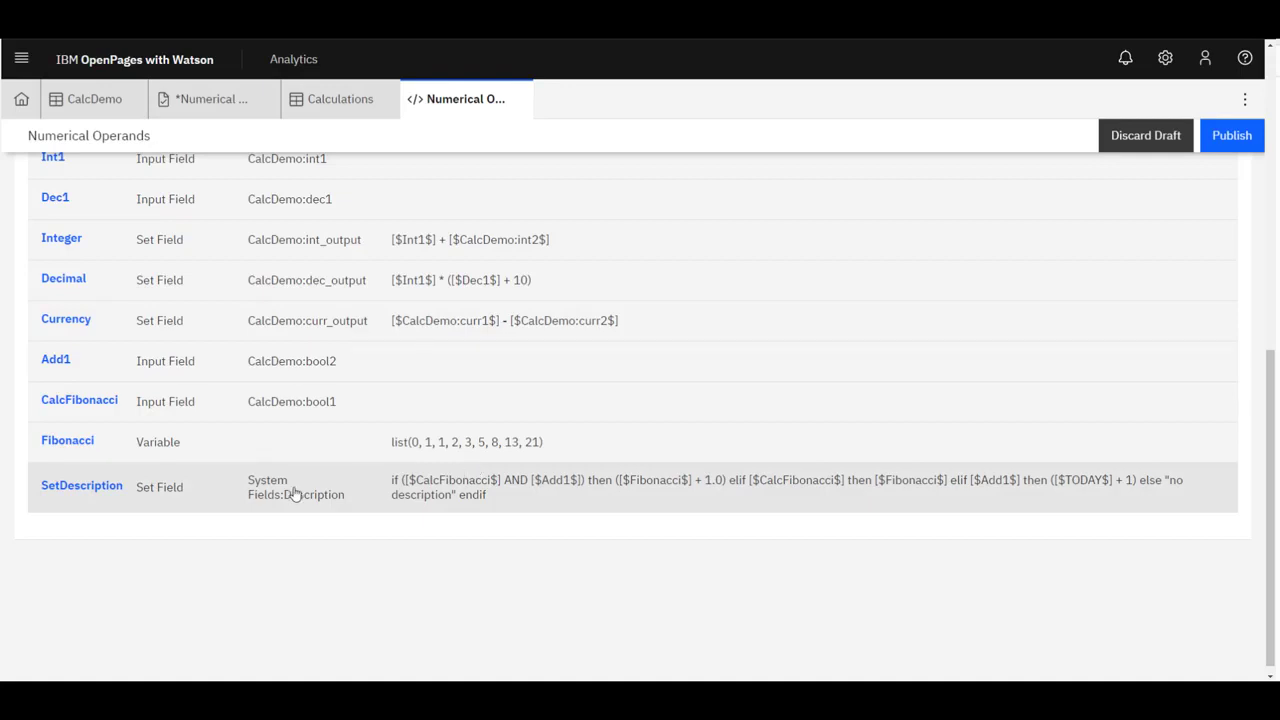
click(433, 487)
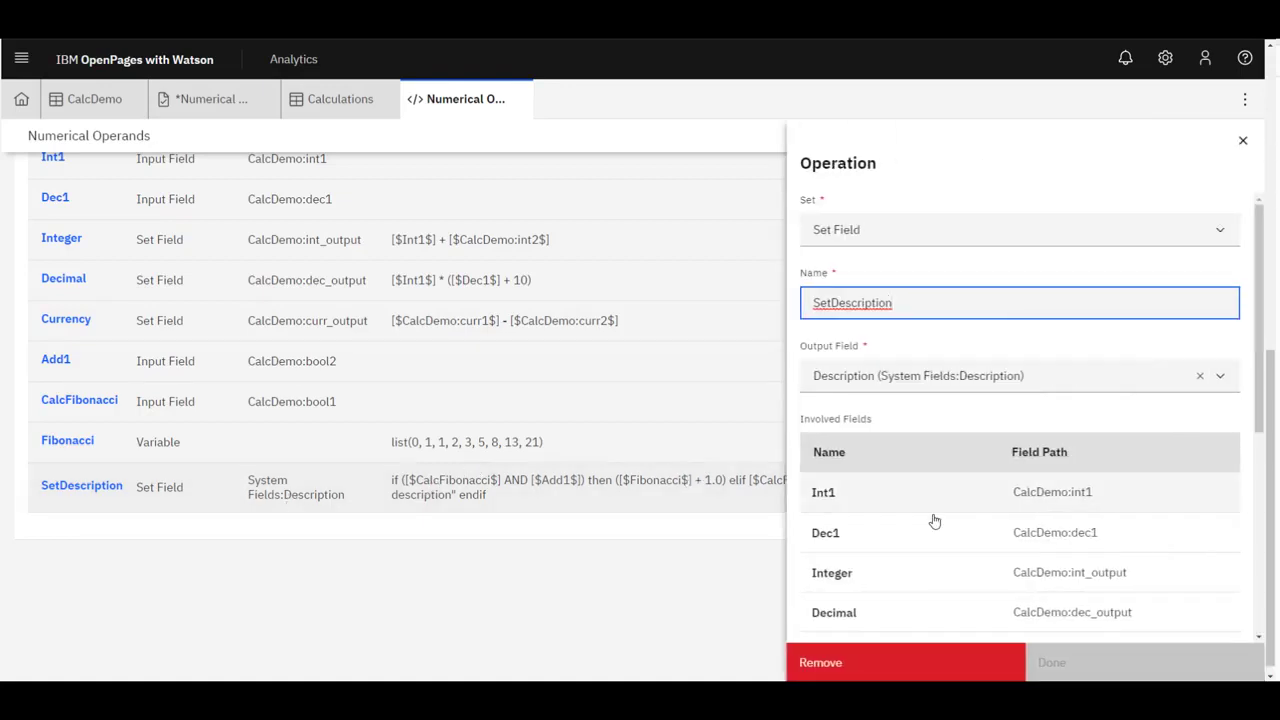
scroll(931, 520, down, 6)
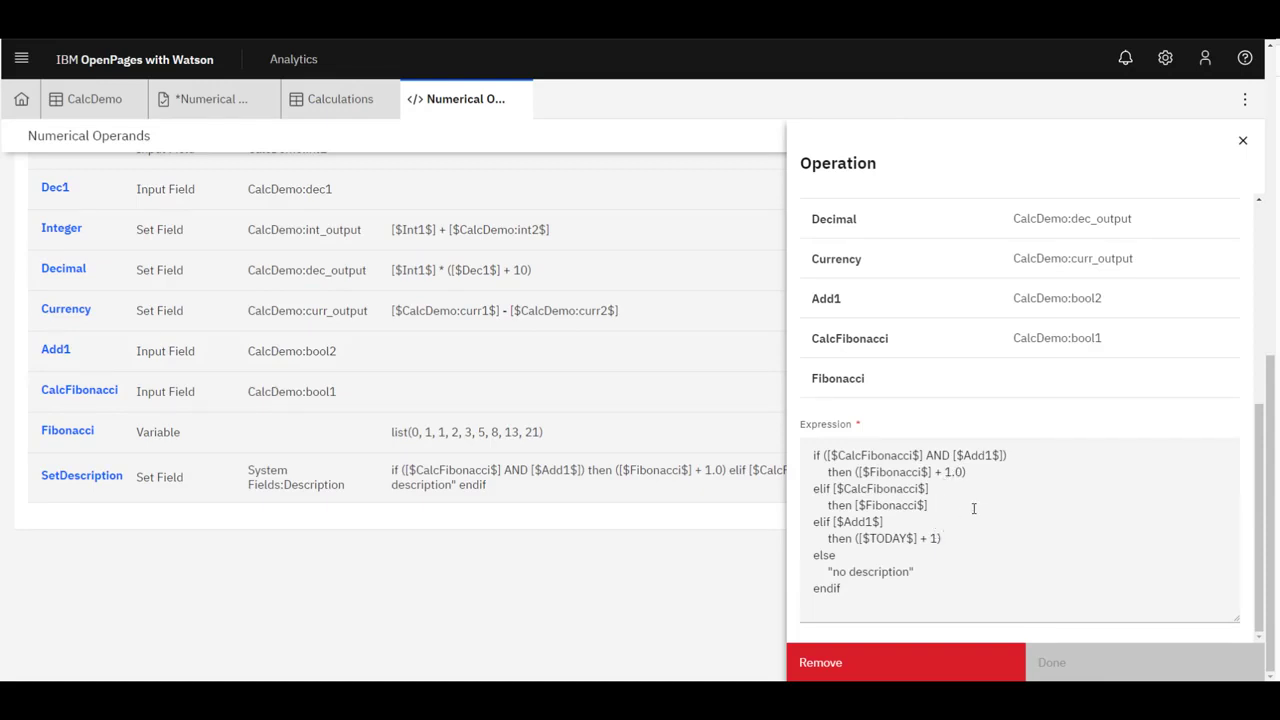
Examine the if, elif, else and endif keywords that structure the SetDescription expression.
double_click(815, 456)
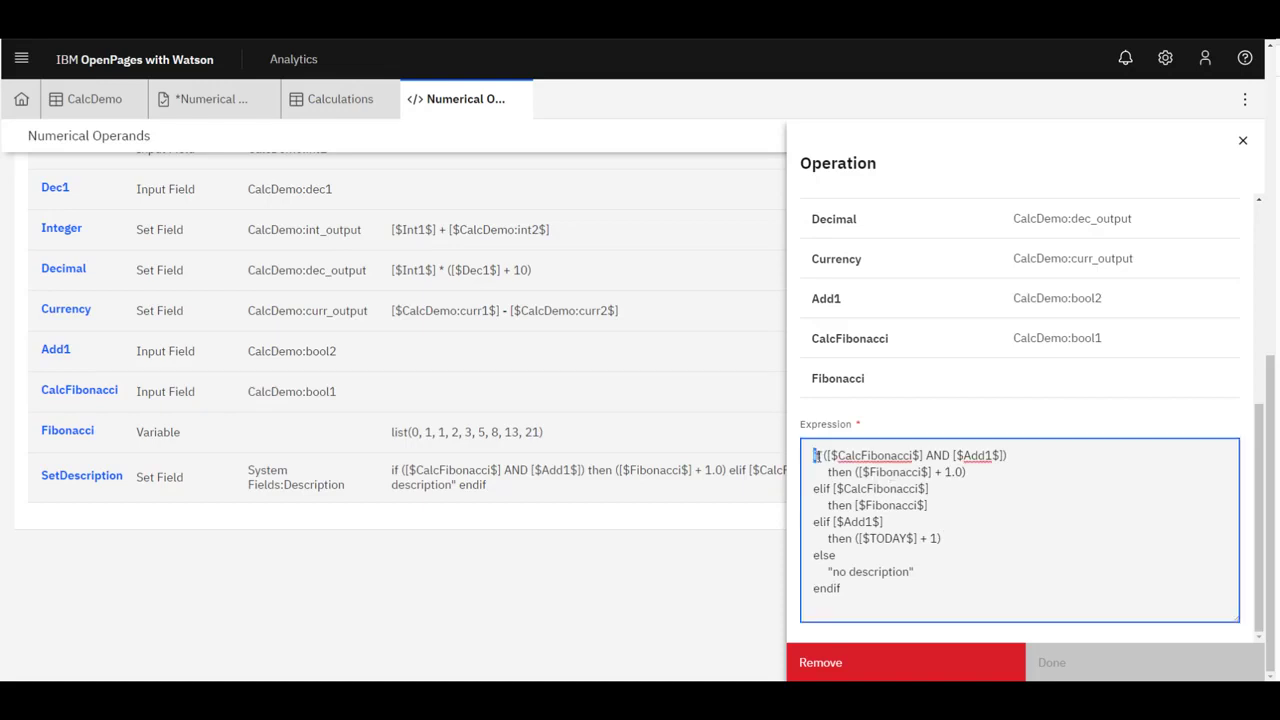
double_click(819, 489)
double_click(817, 557)
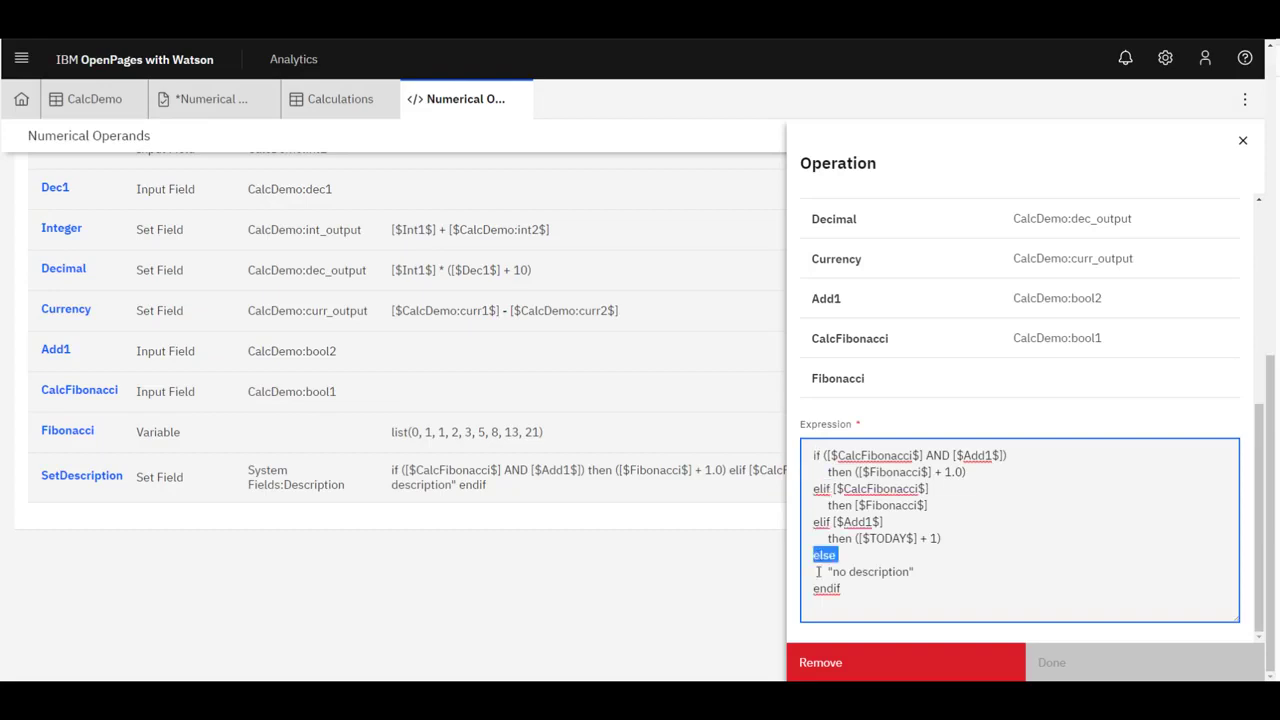
double_click(818, 590)
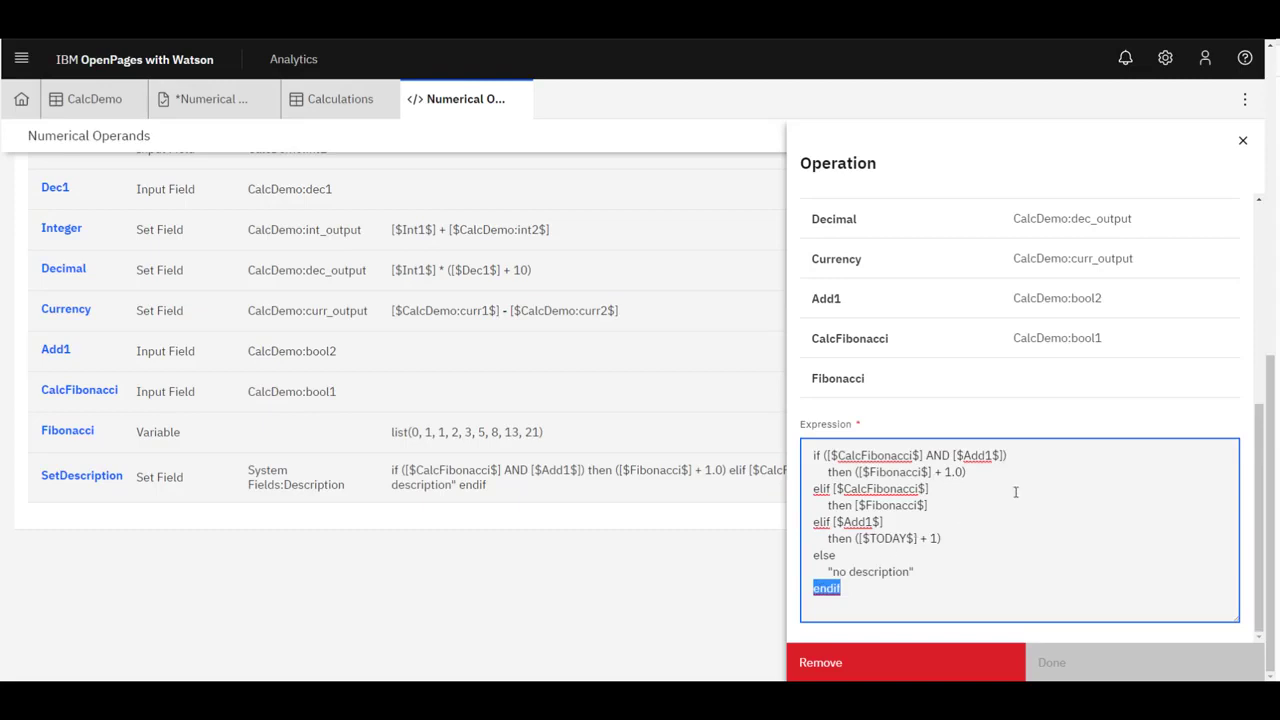
click(1016, 491)
Examine the CalcFibonacci and Add1 conditions and the Fibonacci and TODAY results in the SetDescription expression, and close the operation unchanged.
drag(829, 455, 1001, 455)
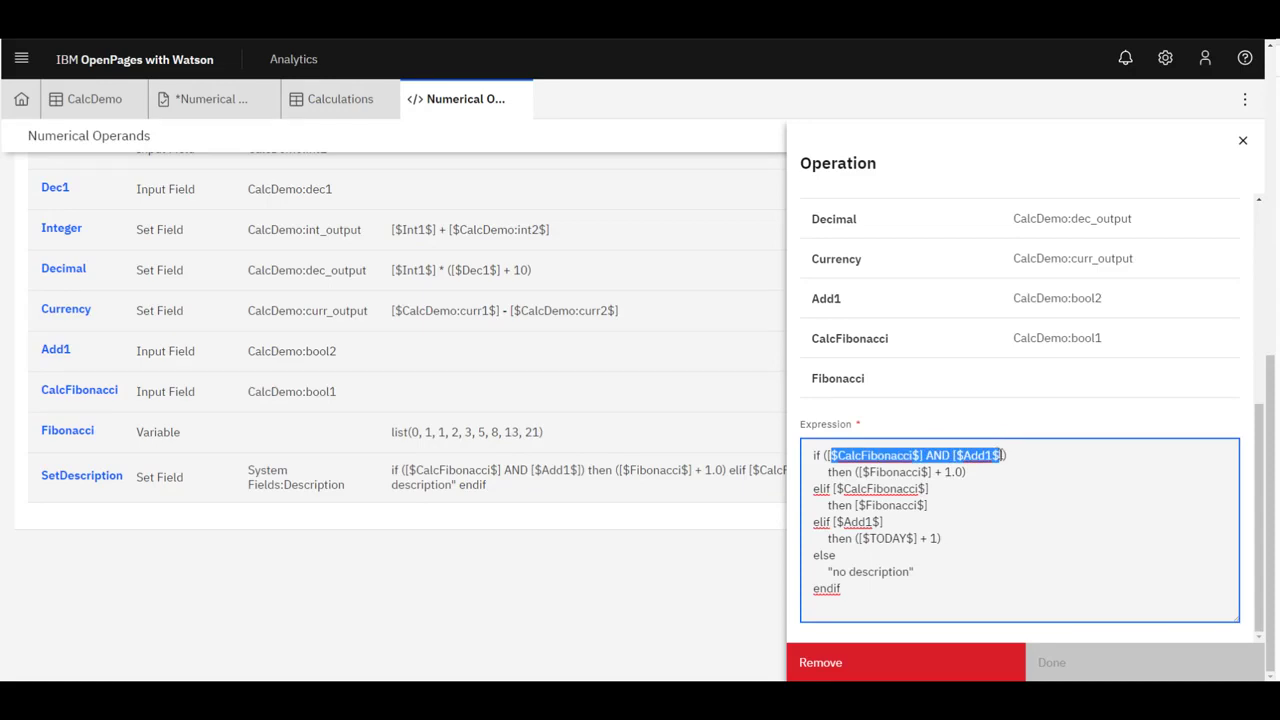
double_click(880, 472)
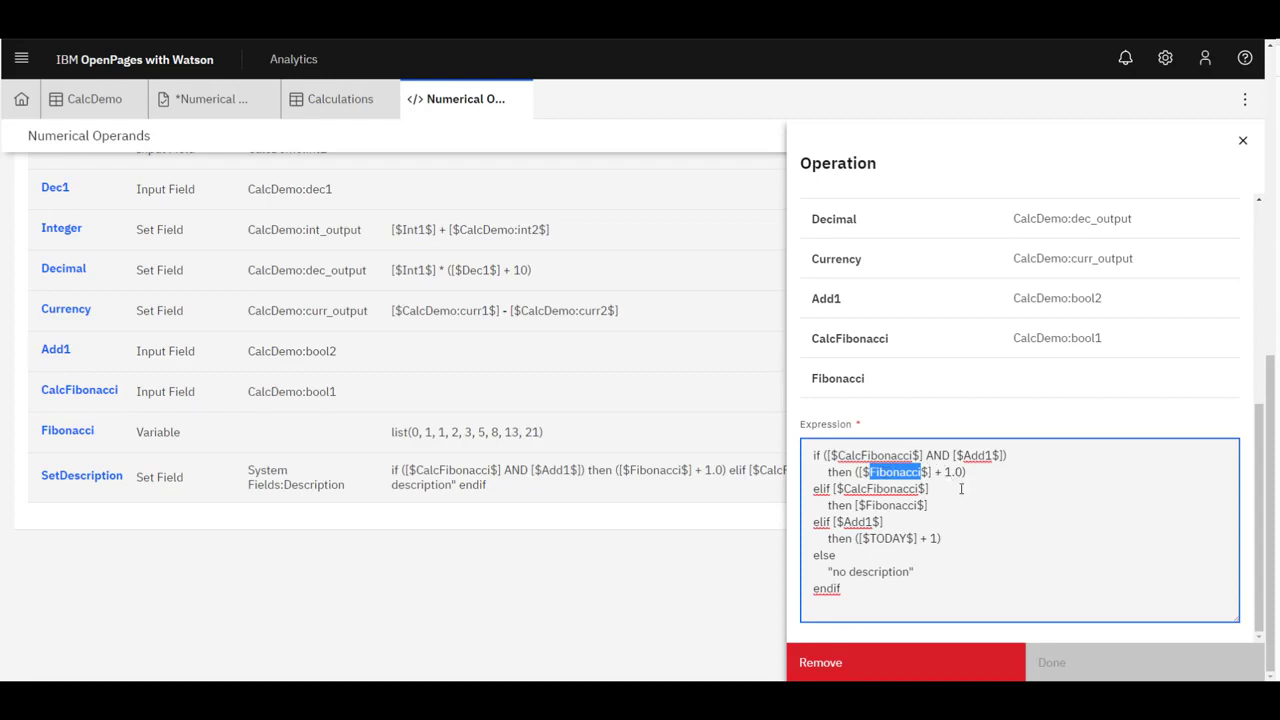
click(961, 489)
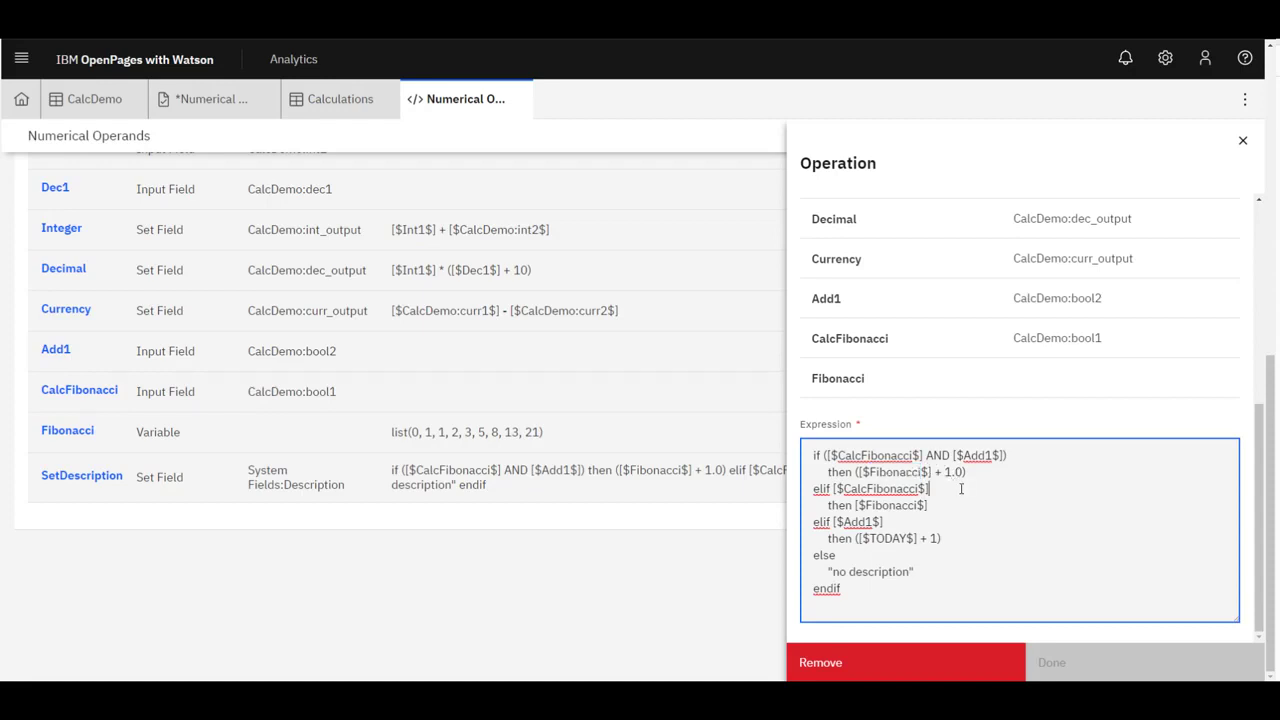
double_click(885, 488)
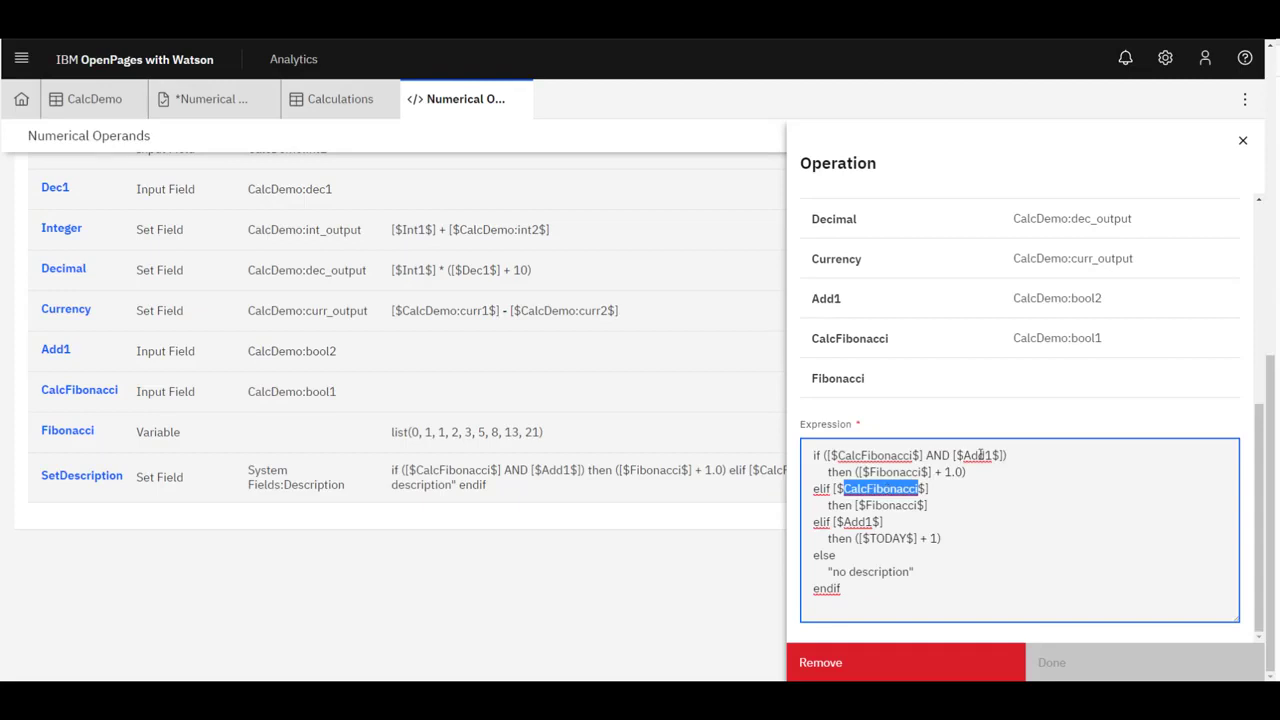
double_click(885, 505)
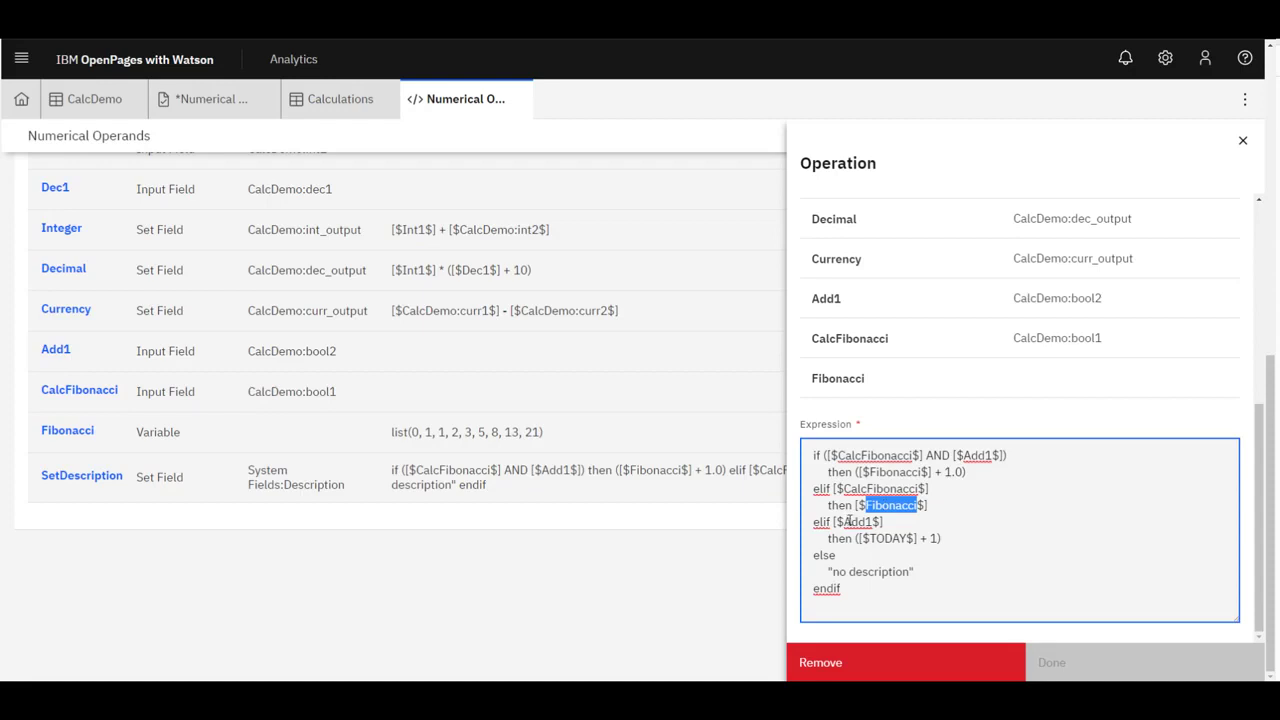
double_click(849, 521)
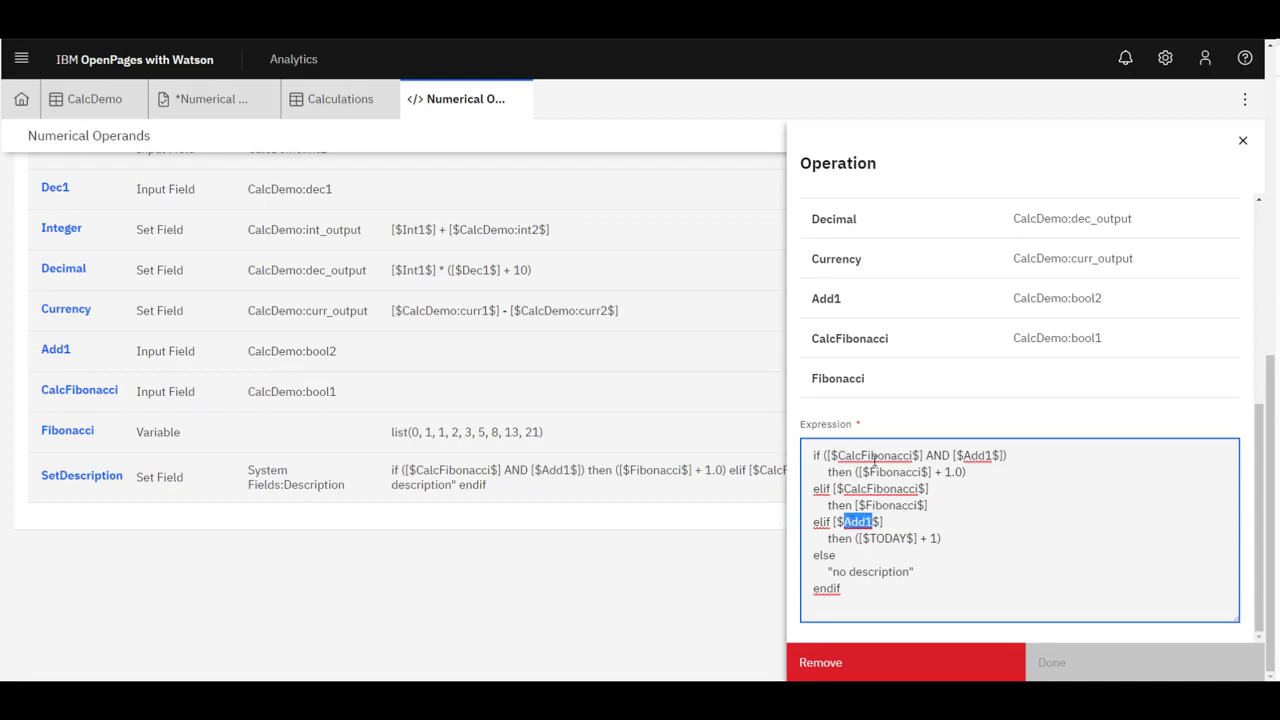
double_click(882, 538)
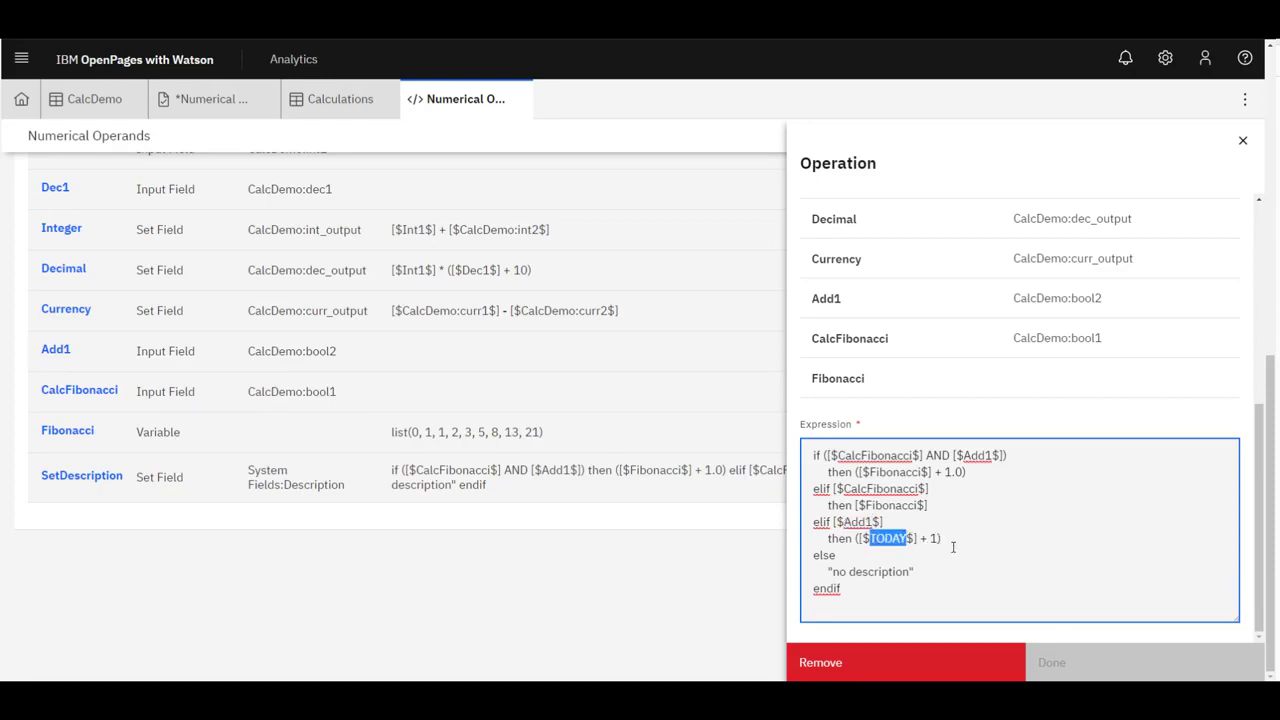
click(953, 547)
click(1244, 142)
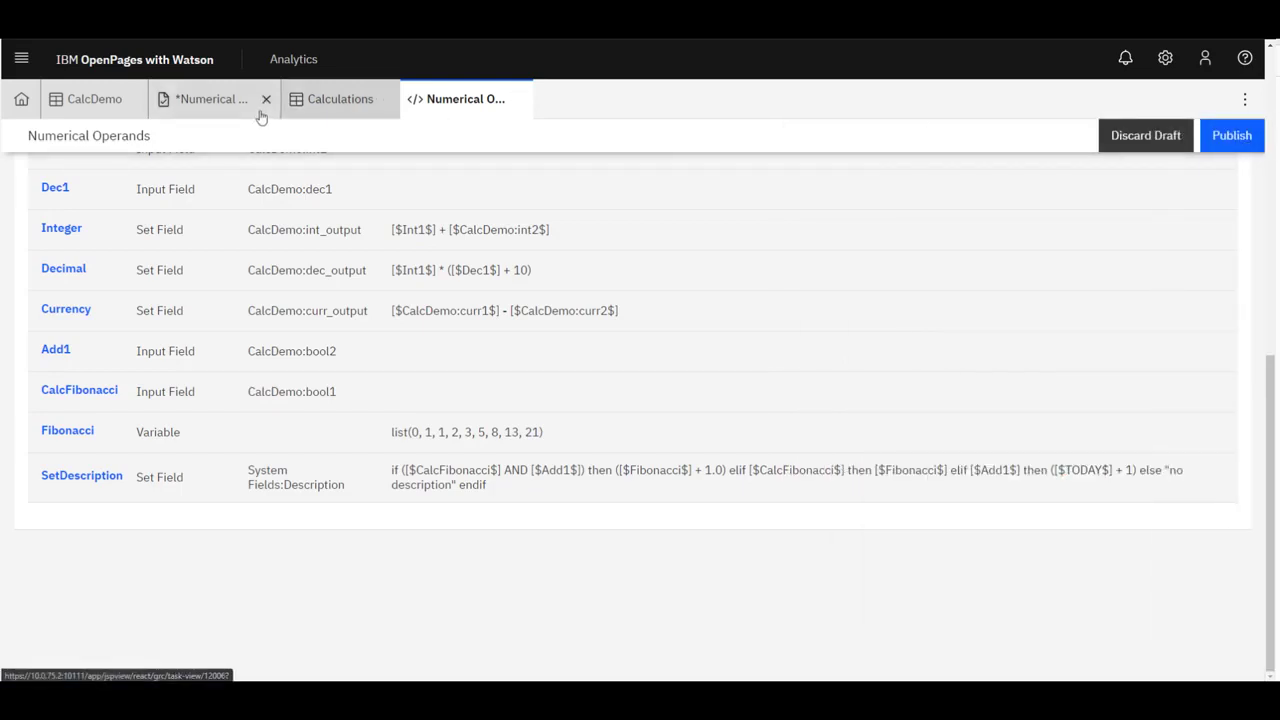
Return to the Numerical Operands record and set Use Fibonacci to True in the Boolean section so the description recalculates.
click(196, 110)
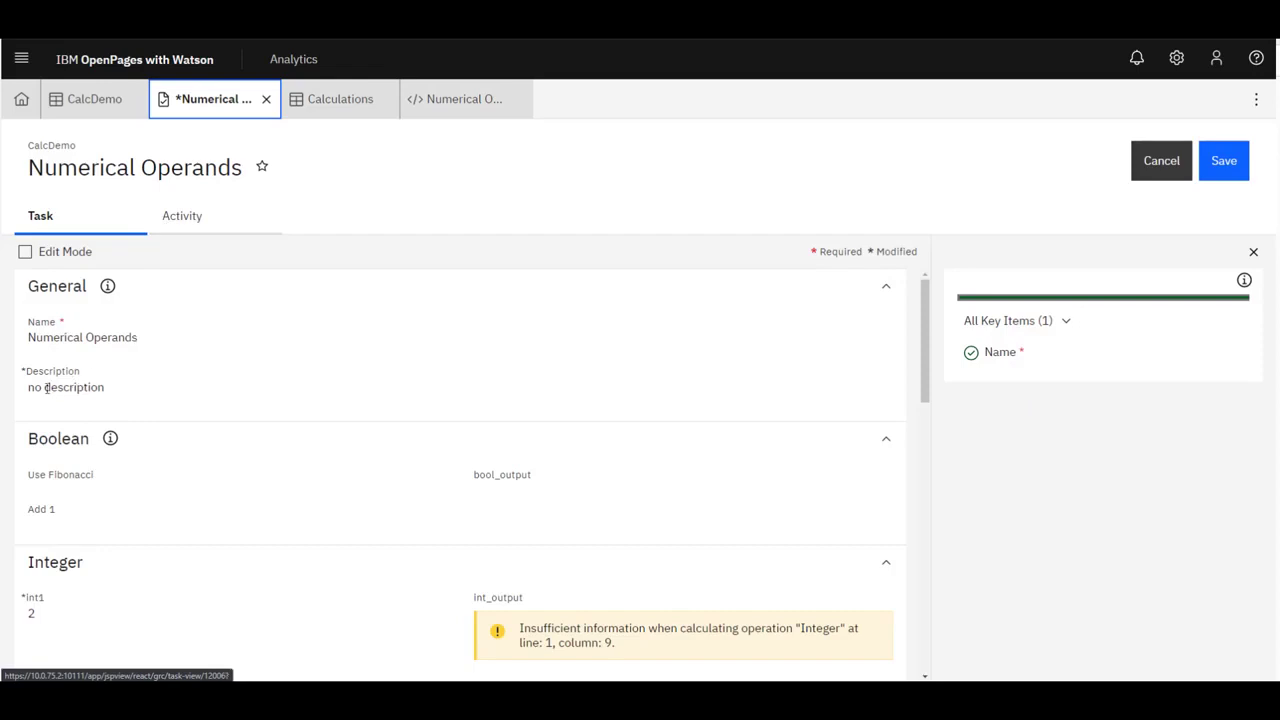
drag(27, 389, 114, 391)
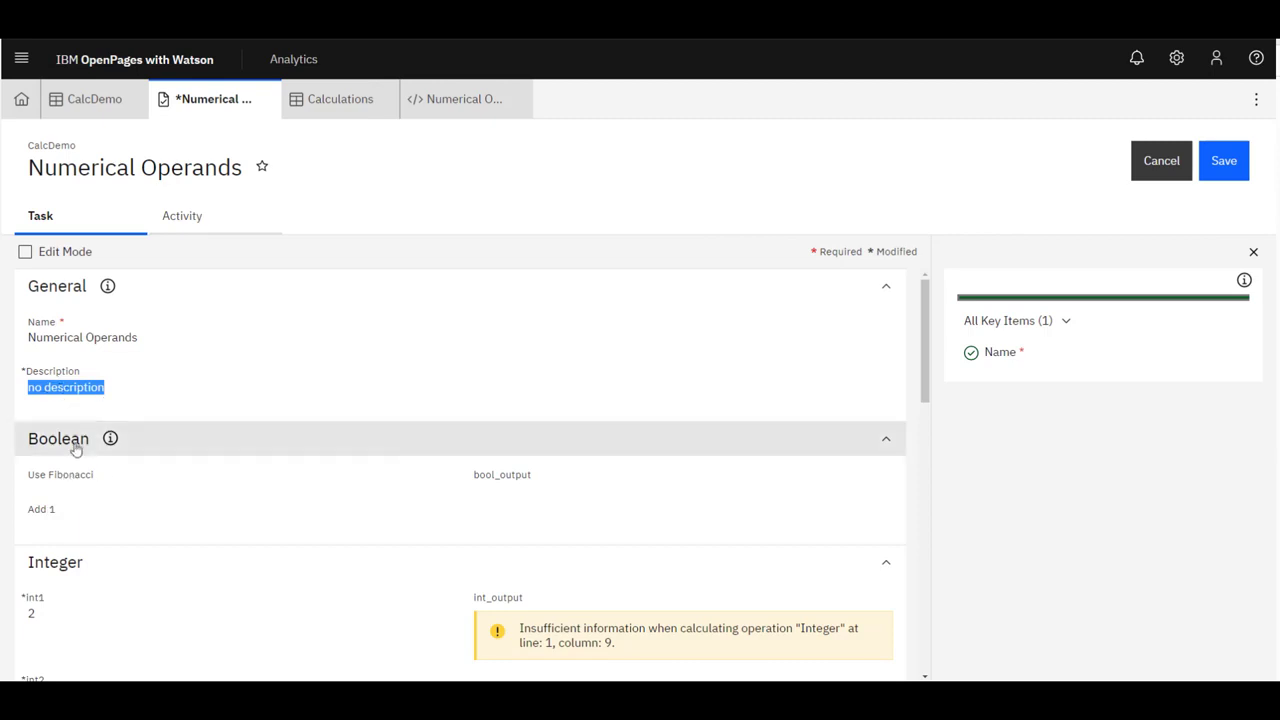
click(86, 476)
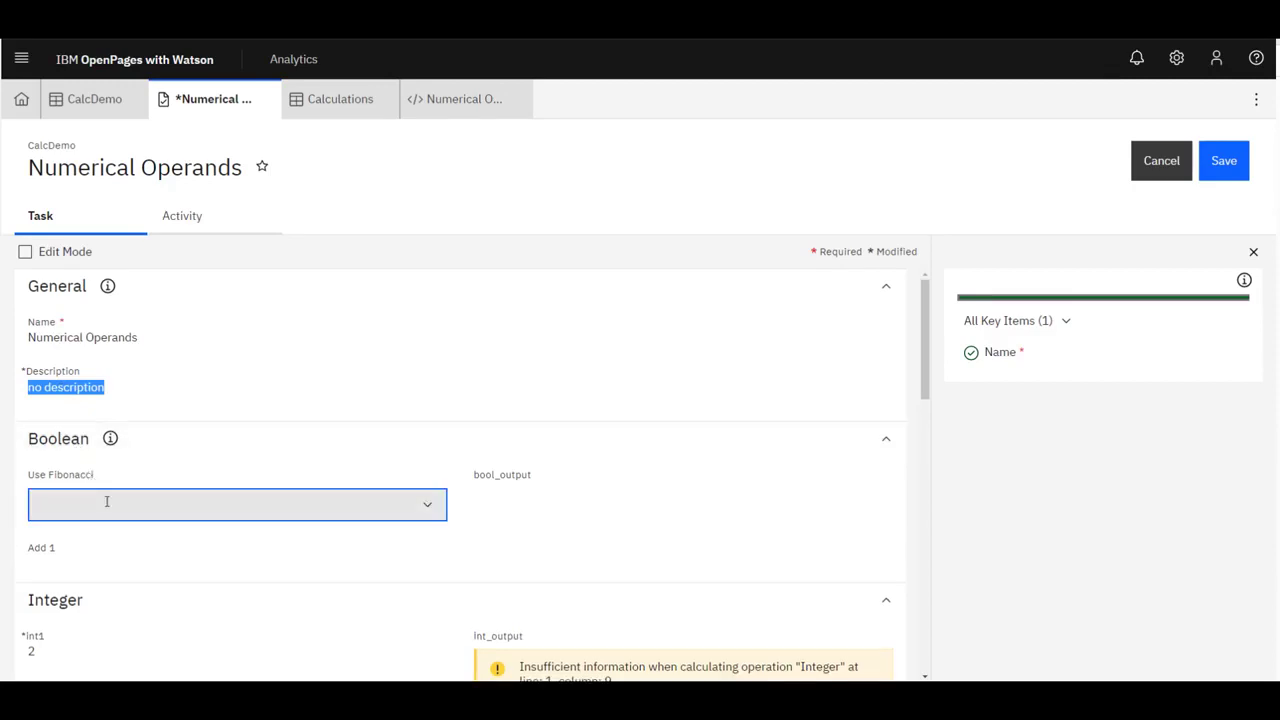
click(106, 500)
click(106, 542)
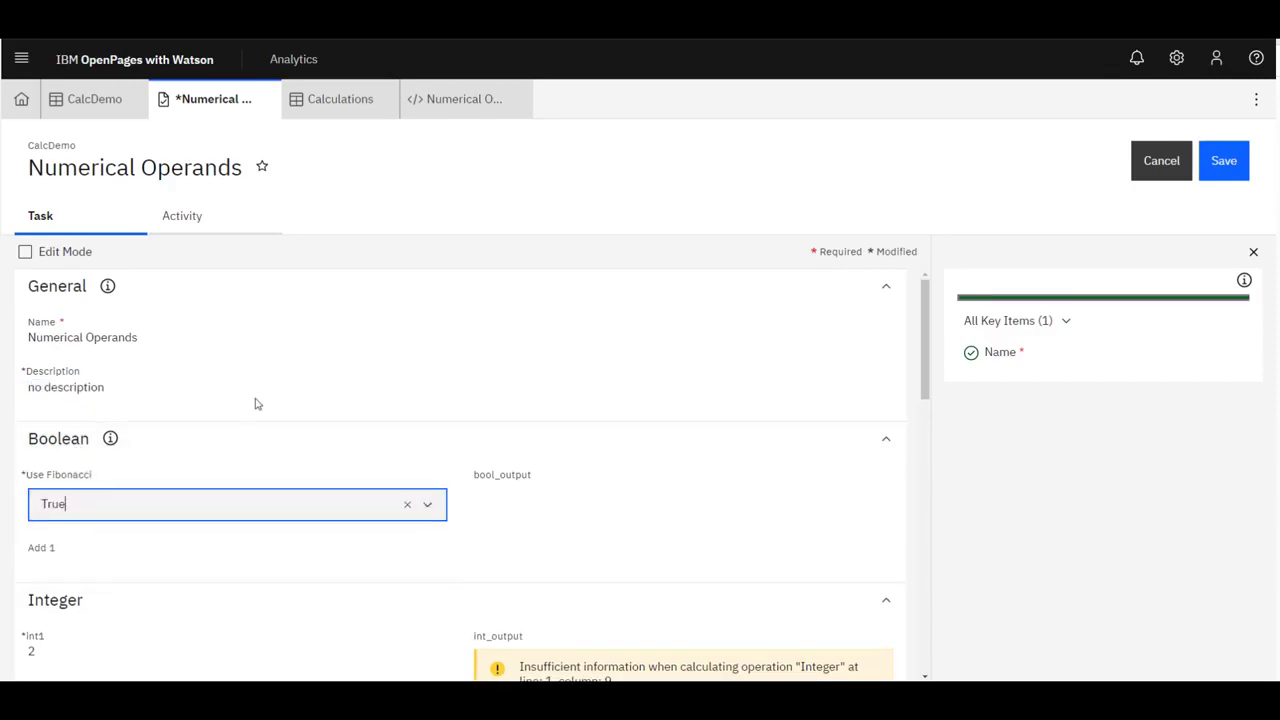
click(423, 297)
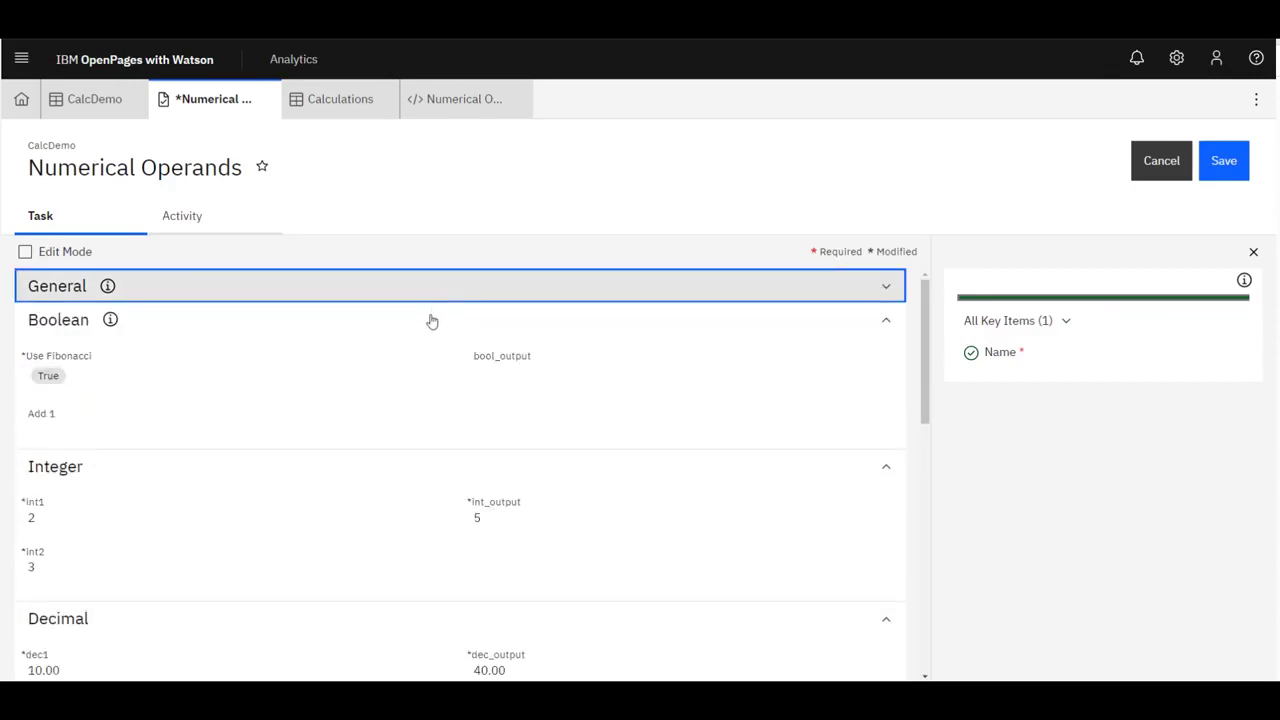
click(214, 292)
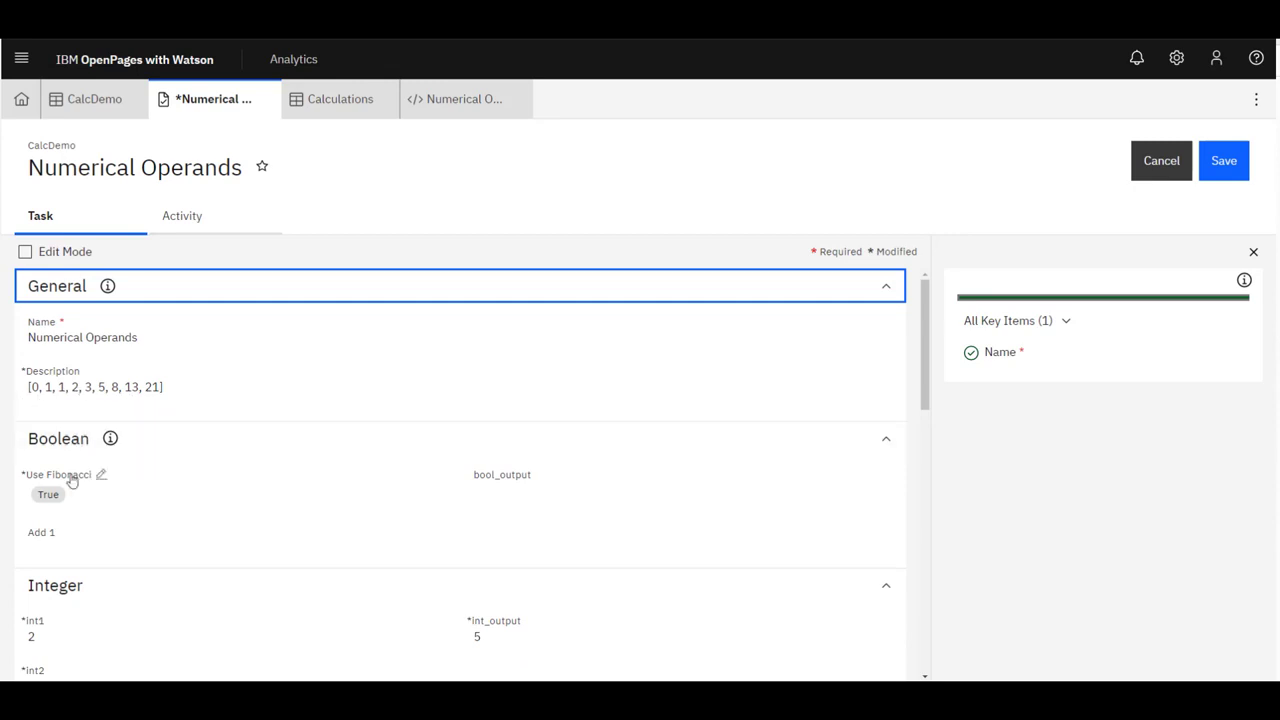
Set Add 1 to True in the Boolean section and apply it to recalculate the description.
click(46, 536)
click(69, 557)
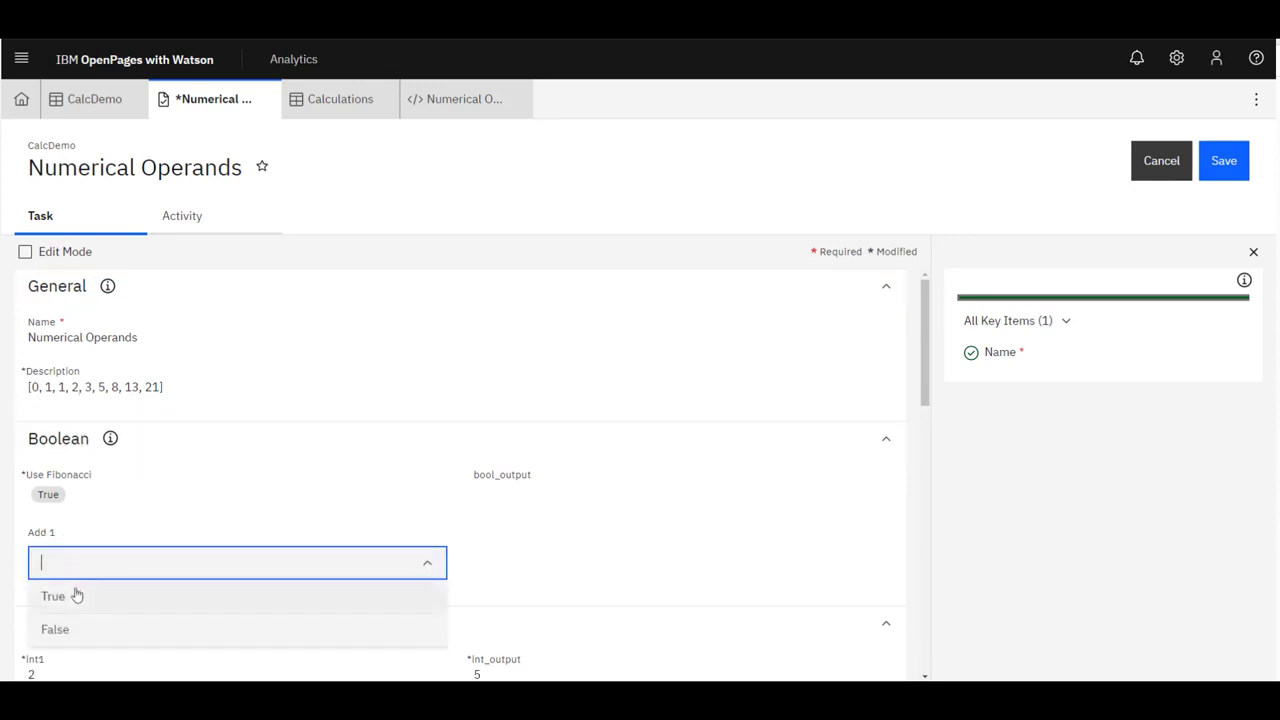
click(77, 598)
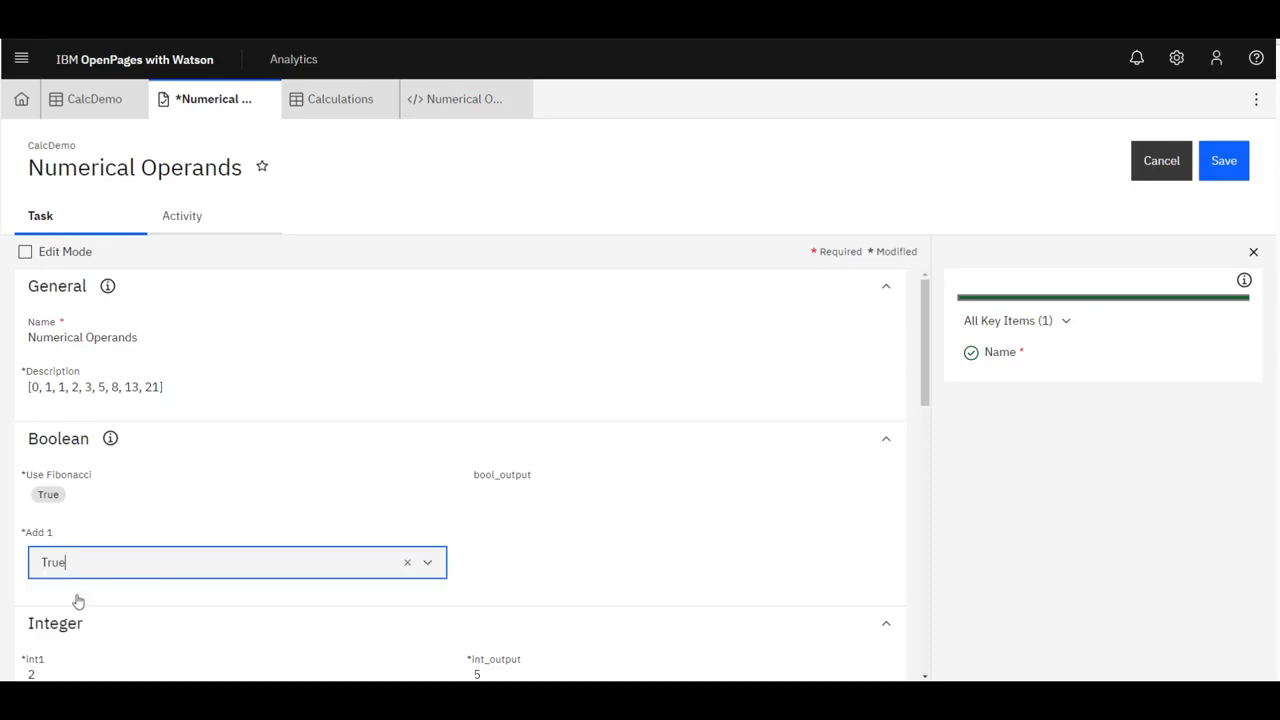
click(442, 339)
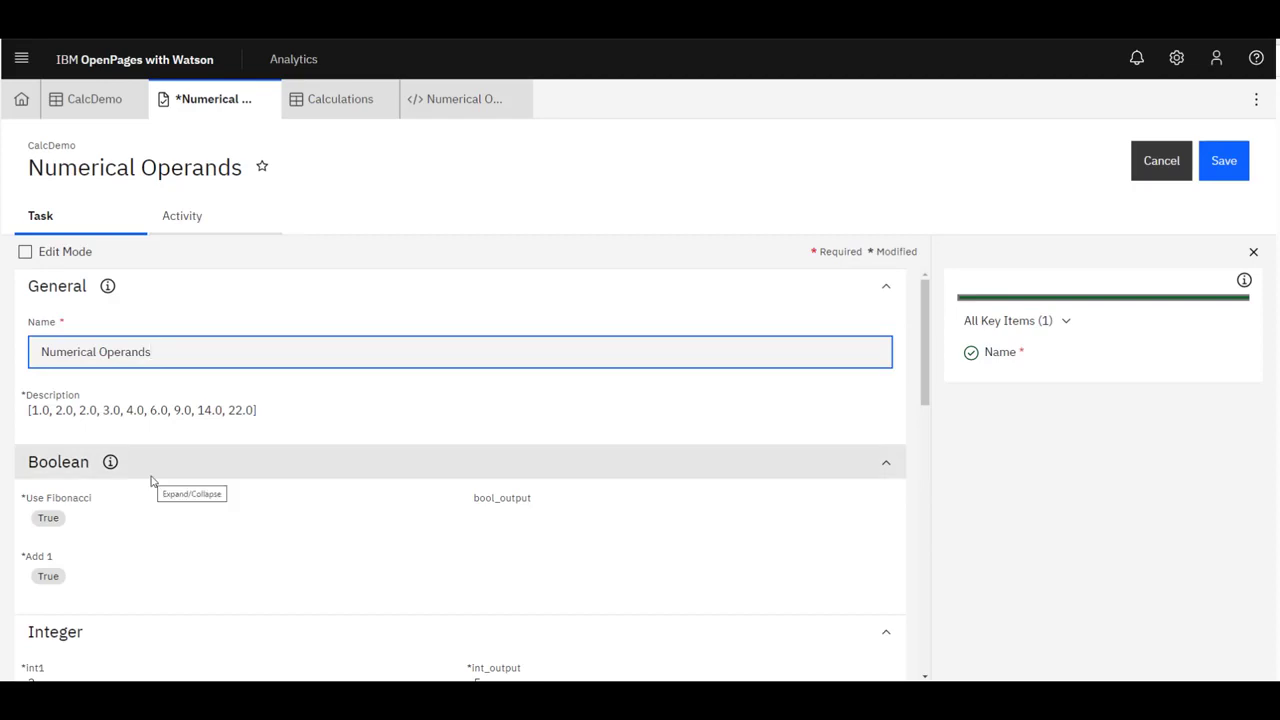
Switch Use Fibonacci to False in the Boolean section and apply it to recalculate the description.
click(93, 505)
click(109, 507)
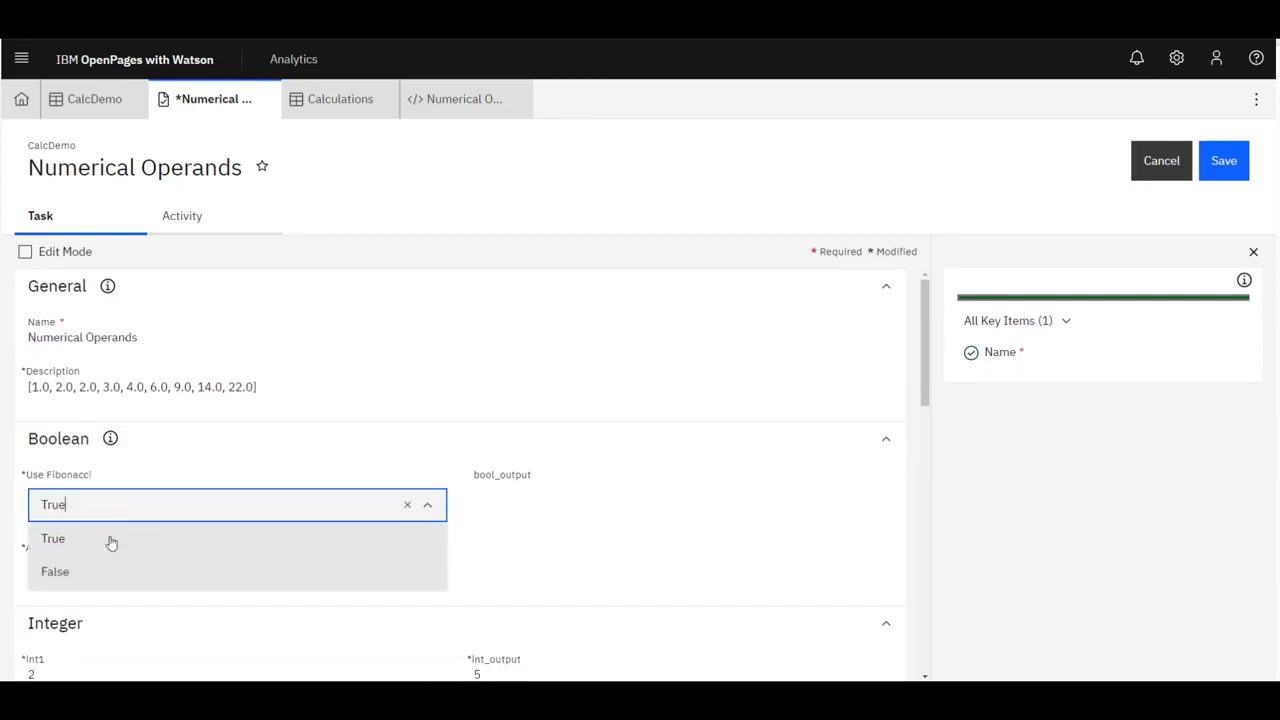
click(87, 570)
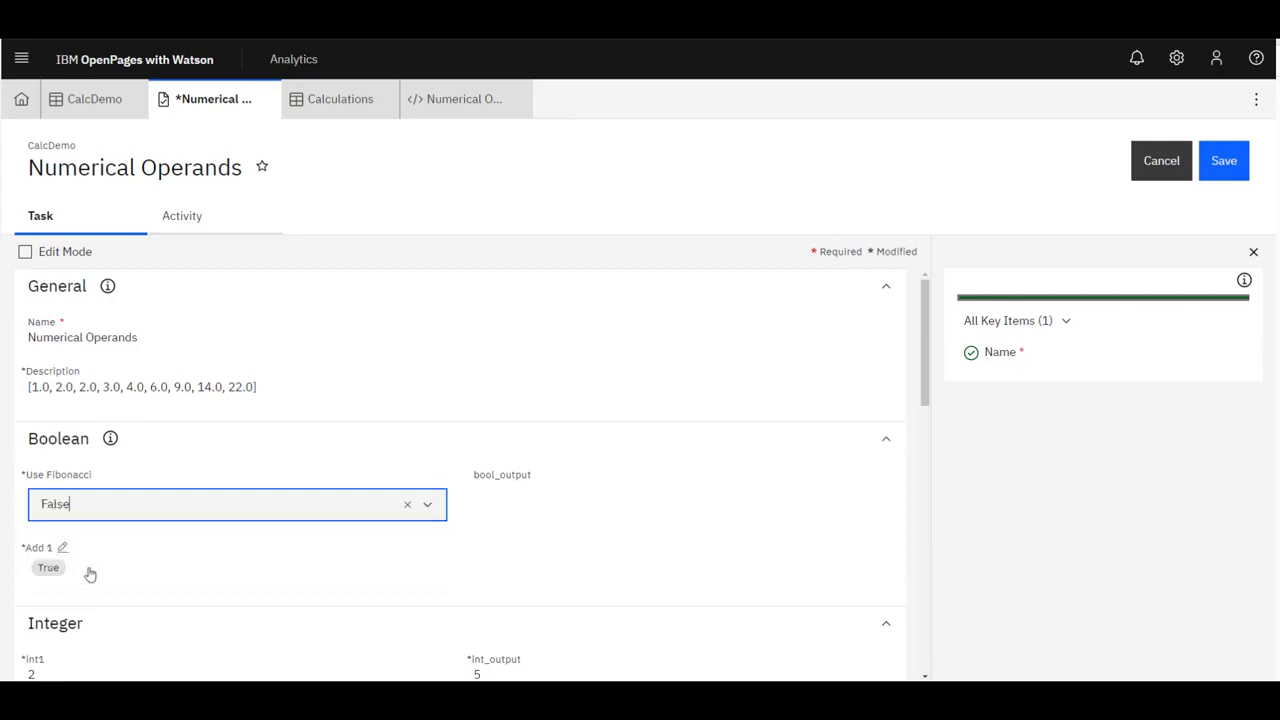
click(1005, 447)
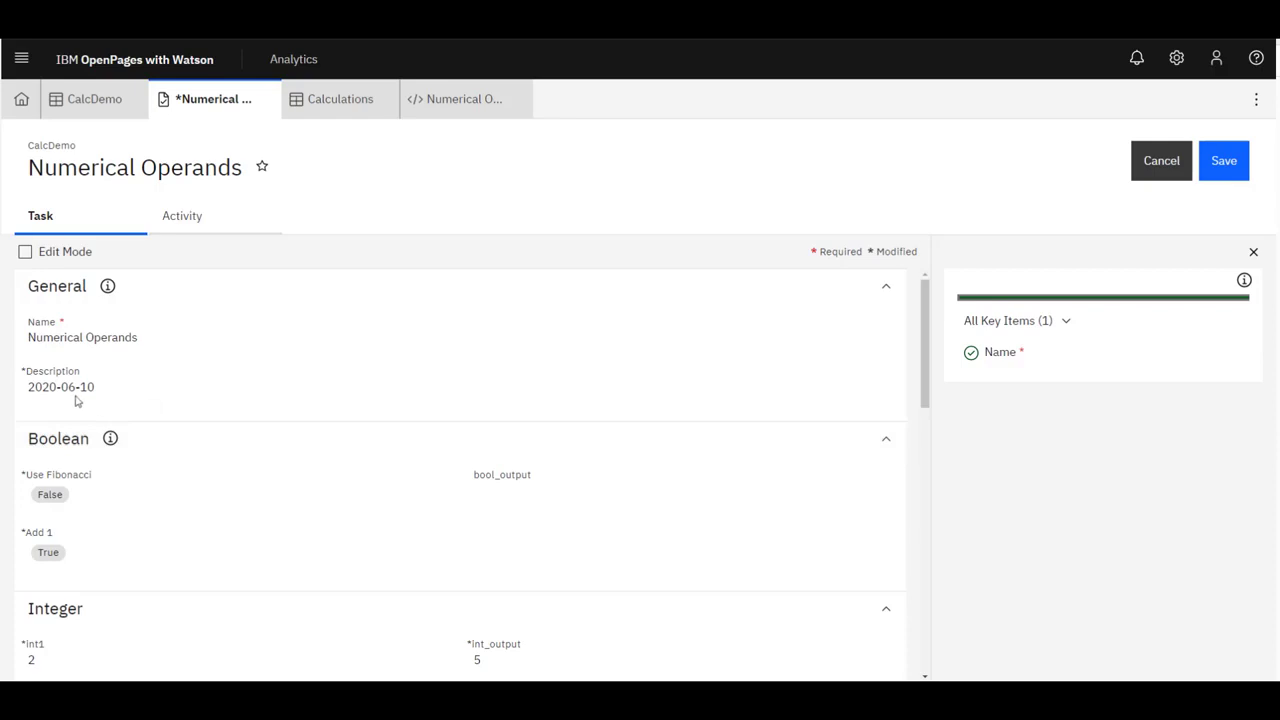